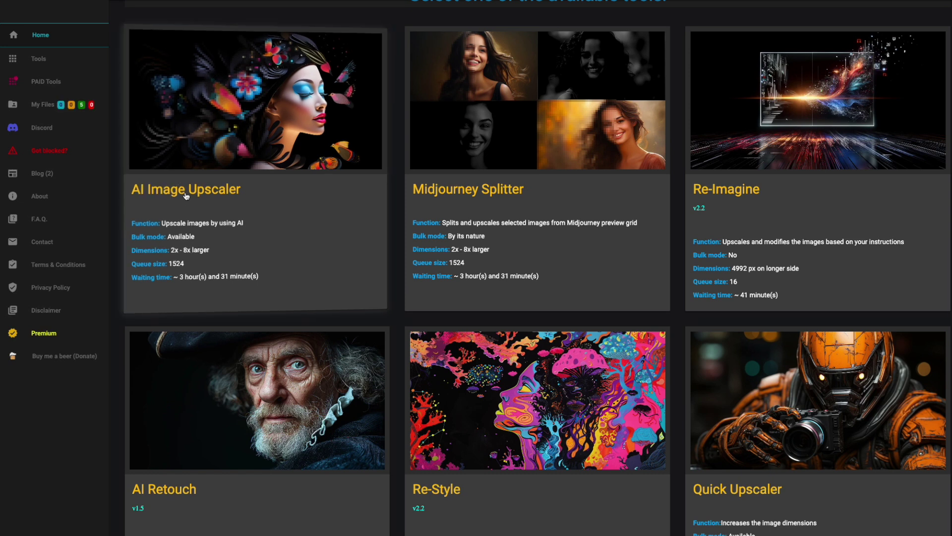
Step: Open the AI Image Upscaler tool
{"action": "left_click", "coordinate": [228, 197]}
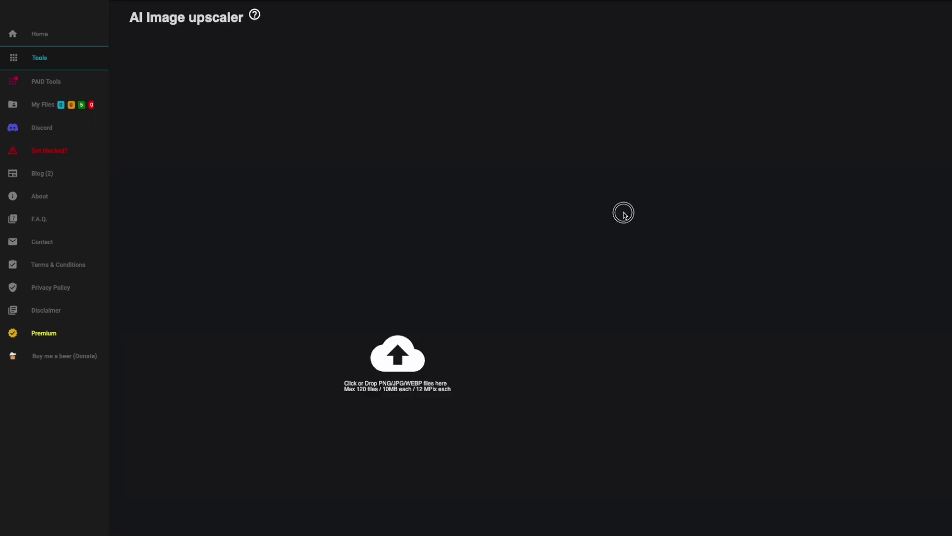
{"action": "left_click", "coordinate": [367, 195]}
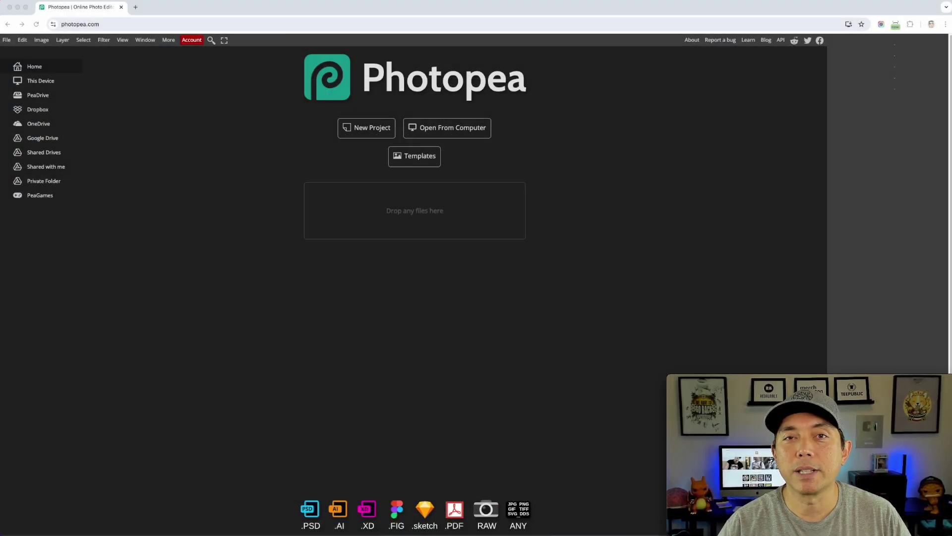
Step: Open Octopus 6x.psd in Photopea and remove the white sticker border around the octopus with the Magic Wand
{"action": "left_click_drag", "start_coordinate": [940, 271], "coordinate": [370, 212]}
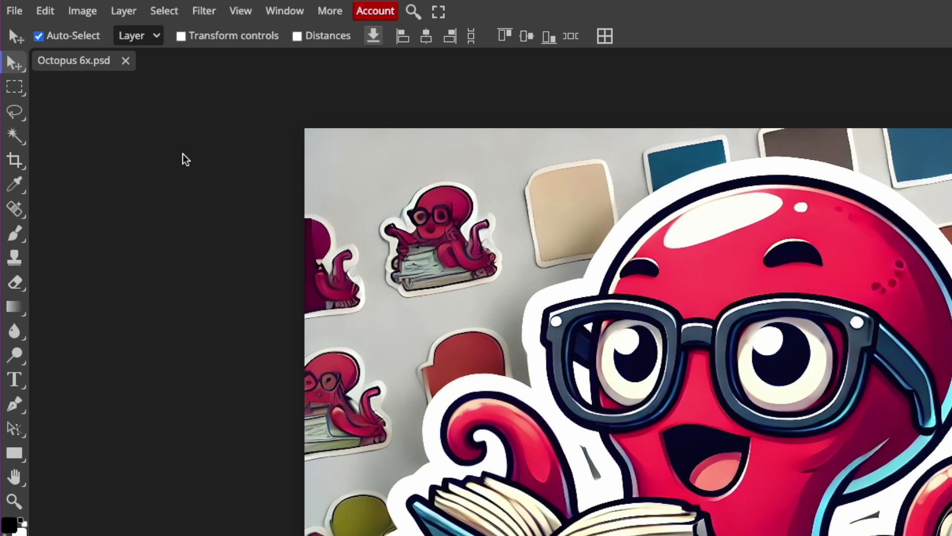
{"action": "left_click", "coordinate": [15, 141]}
{"action": "left_click", "coordinate": [666, 196]}
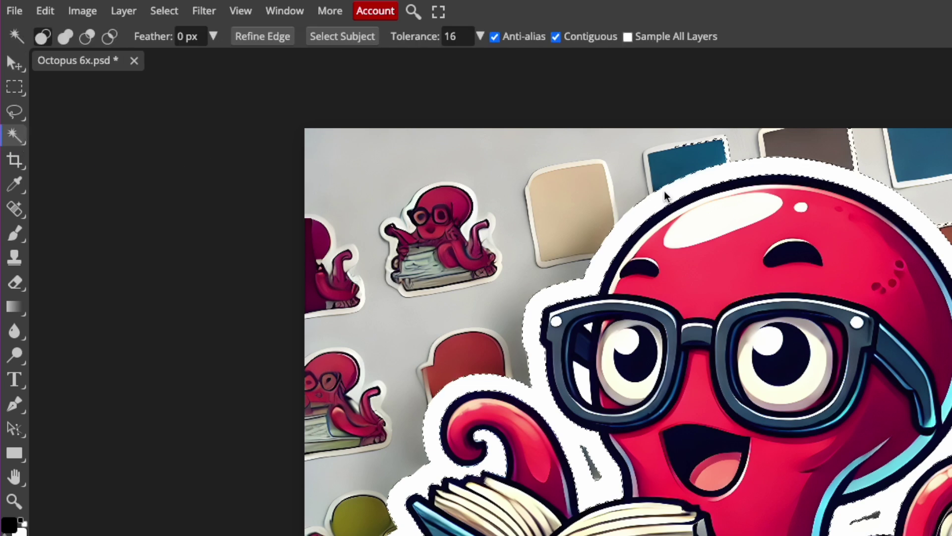
{"action": "key", "text": "Delete"}
Step: Remove the grey background on the right, upper-left and middle-left of the octopus with the Magic Wand
{"action": "left_click", "coordinate": [910, 174]}
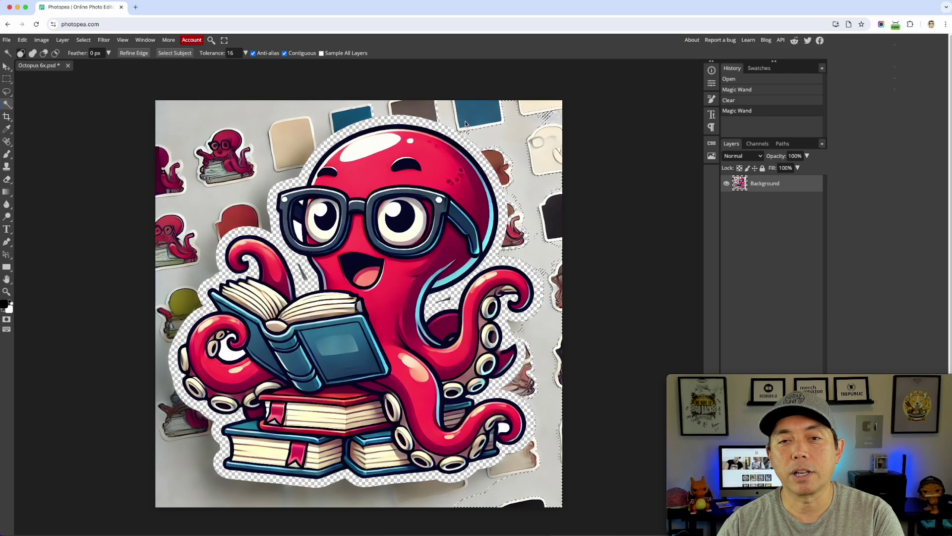
{"action": "key", "text": "Delete"}
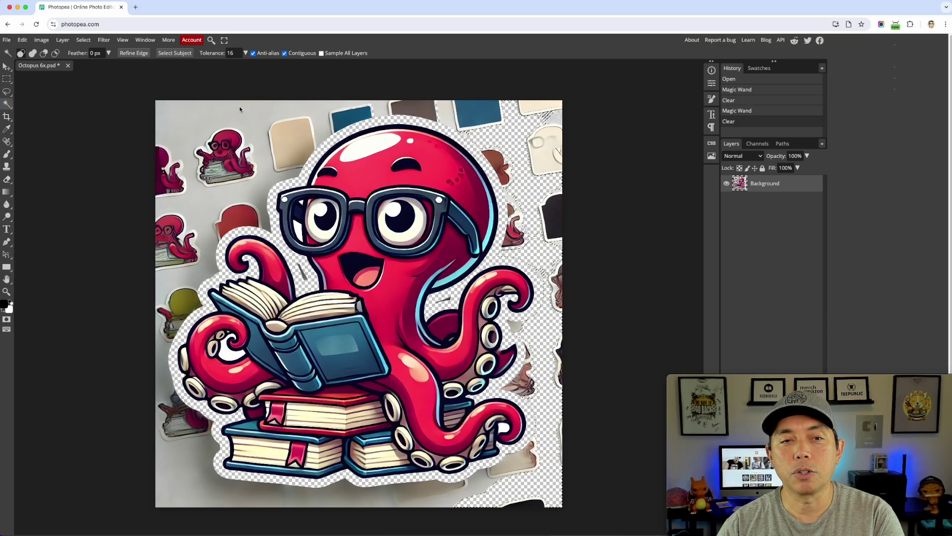
{"action": "left_click", "coordinate": [207, 111]}
{"action": "key", "text": "Delete"}
{"action": "left_click", "coordinate": [193, 277]}
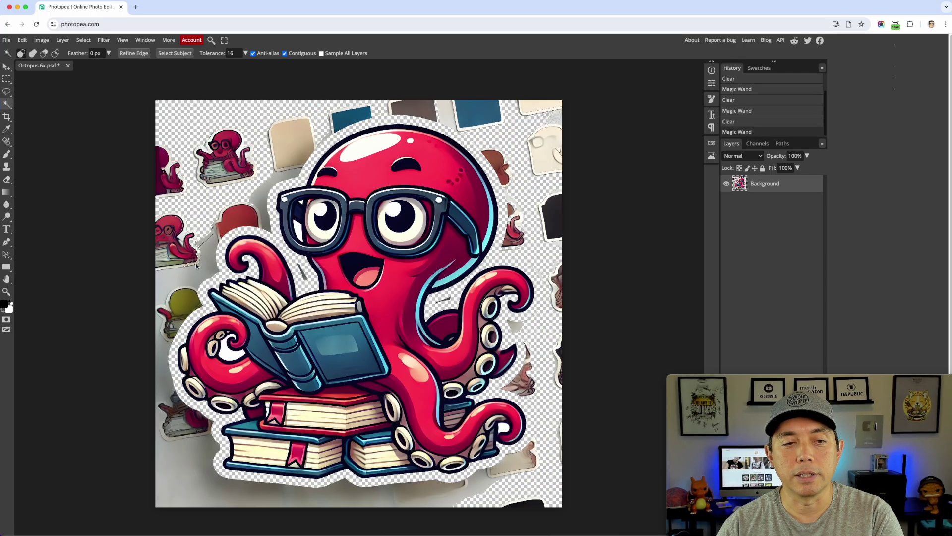
{"action": "left_click", "coordinate": [192, 276]}
{"action": "key", "text": "Delete"}
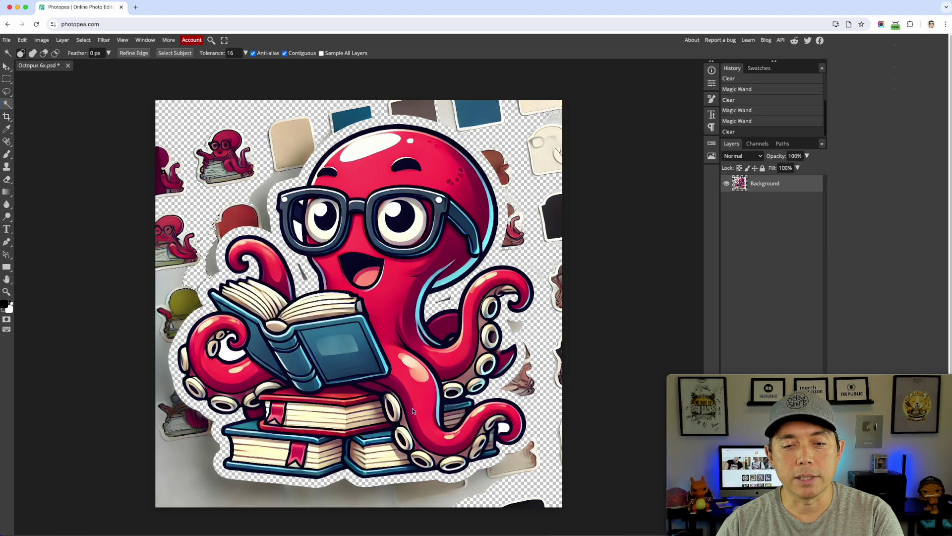
Step: Remove the grey background areas below and to the lower left of the octopus with the Magic Wand
{"action": "left_click", "coordinate": [516, 459]}
{"action": "key", "text": "Delete"}
{"action": "left_click", "coordinate": [432, 498]}
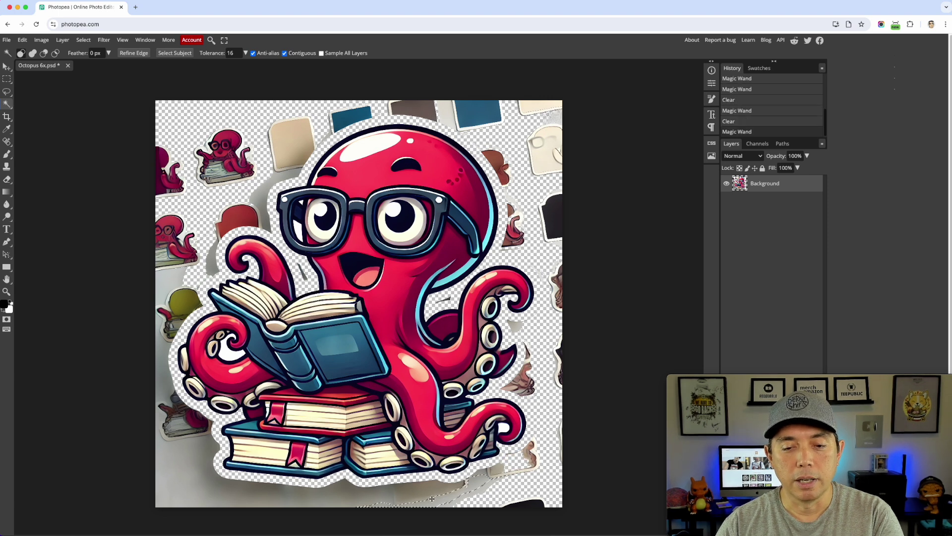
{"action": "key", "text": "Delete"}
{"action": "left_click", "coordinate": [207, 484]}
{"action": "key", "text": "Delete"}
{"action": "left_click", "coordinate": [176, 478]}
{"action": "key", "text": "Delete"}
{"action": "left_click", "coordinate": [164, 385]}
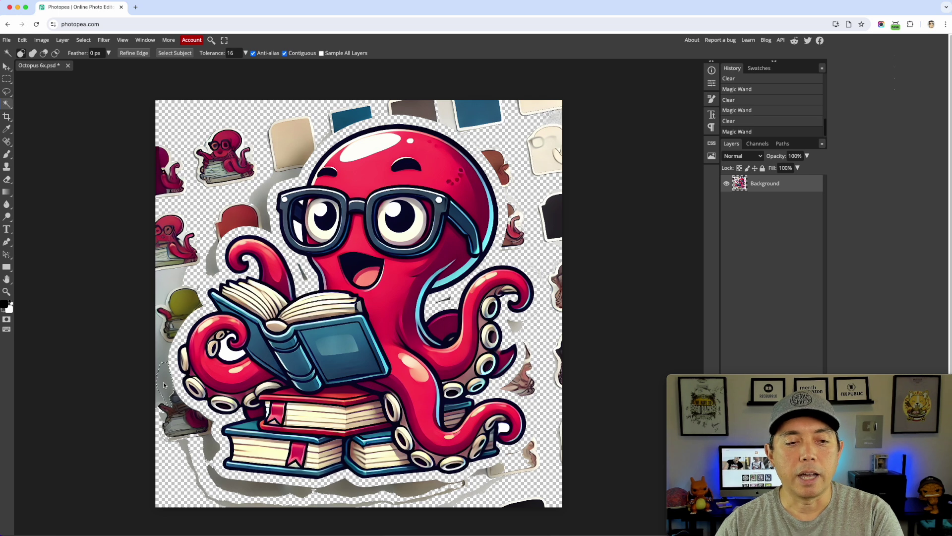
{"action": "key", "text": "Delete"}
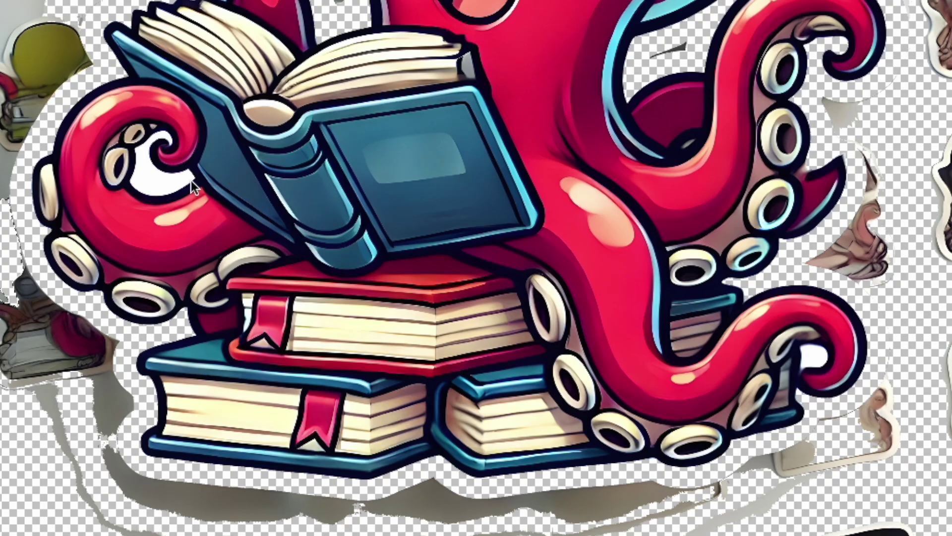
Step: Clear the white gaps inside the curled tentacles and behind the left lens of the glasses
{"action": "key", "text": "Delete"}
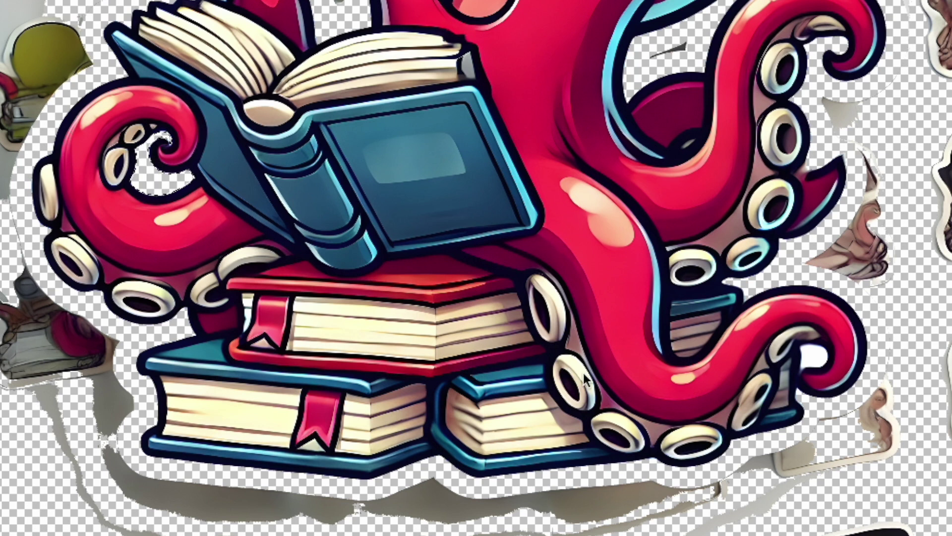
{"action": "left_click", "coordinate": [826, 357]}
{"action": "key", "text": "Delete"}
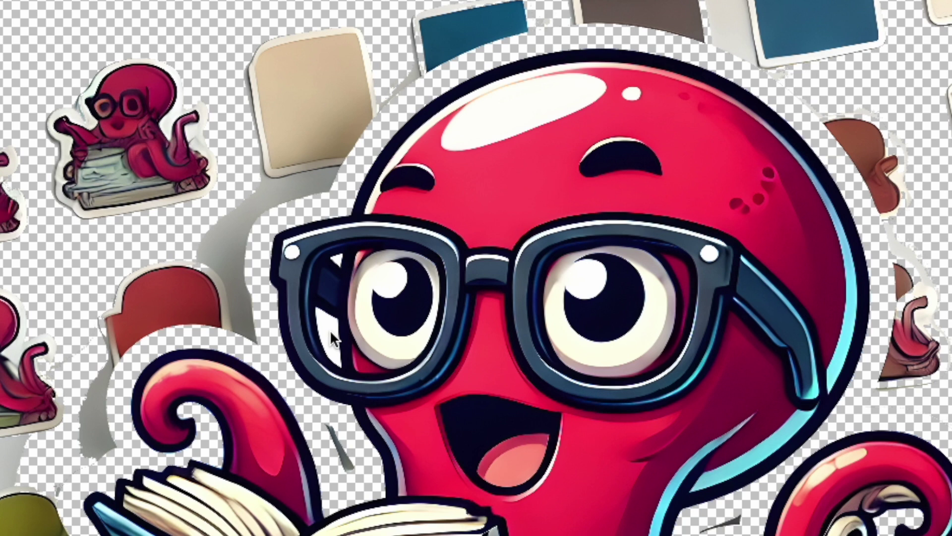
{"action": "key", "text": "Delete"}
{"action": "left_click", "coordinate": [338, 255]}
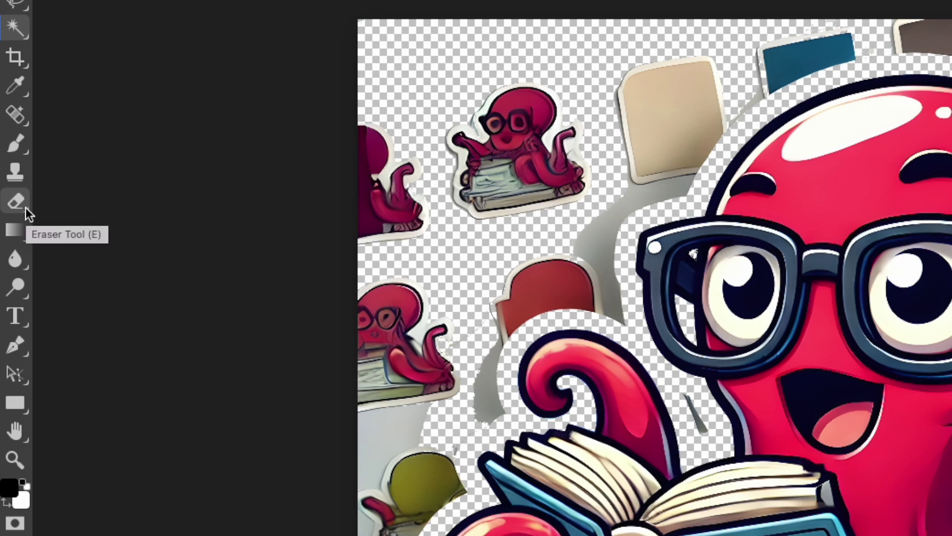
Step: Switch to the Eraser, enlarge its brush considerably and reduce it slightly
{"action": "left_click", "coordinate": [20, 204]}
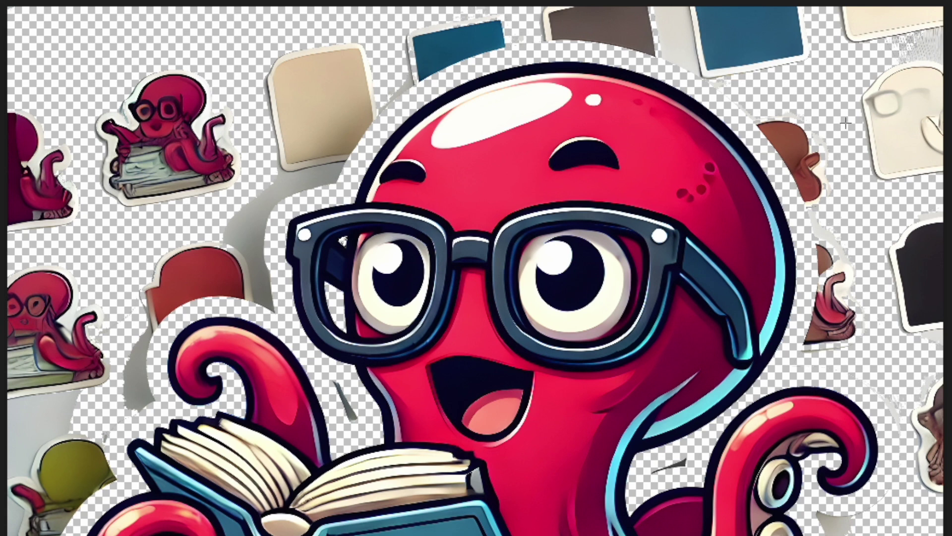
{"action": "key", "text": "bracketright"}
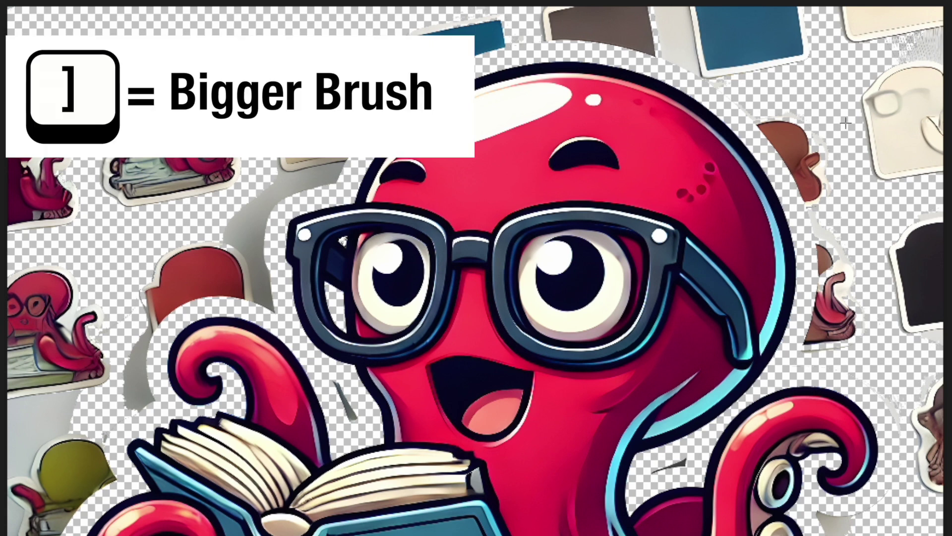
{"action": "key", "text": "bracketright"}
{"action": "key", "text": "bracketright"}
{"action": "key", "text": "bracketright"}
{"action": "key", "text": "bracketright"}
{"action": "key", "text": "bracketright"}
{"action": "key", "text": "bracketright"}
{"action": "key", "text": "bracketright"}
{"action": "key", "text": "bracketright"}
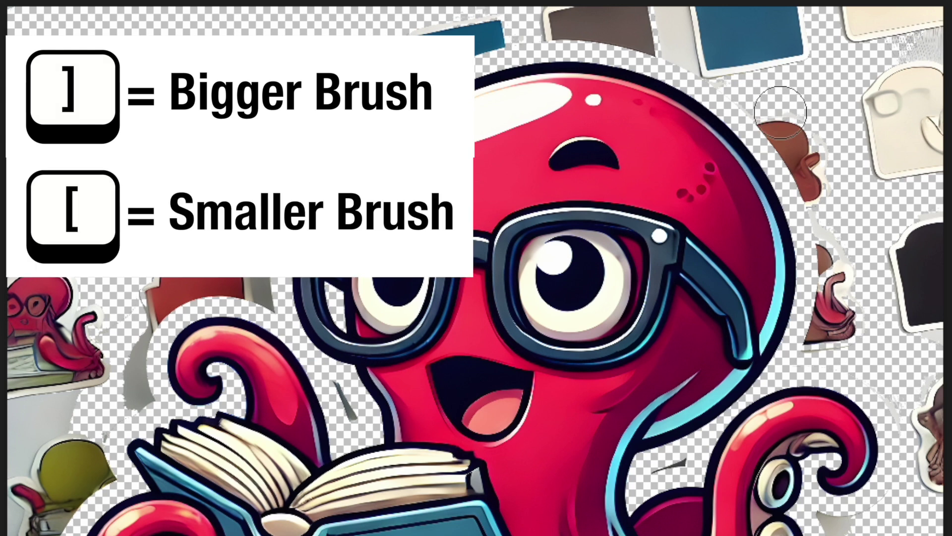
{"action": "key", "text": "bracketleft"}
{"action": "key", "text": "bracketleft"}
{"action": "key", "text": "bracketleft"}
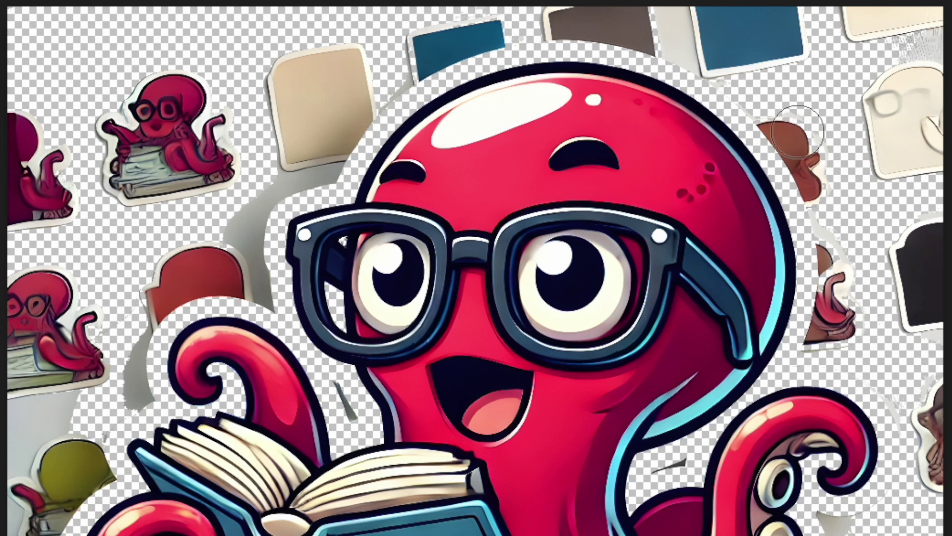
Step: Deselect the current selection and erase the leftover background stickers to the upper right of the octopus
{"action": "key", "text": "super+d"}
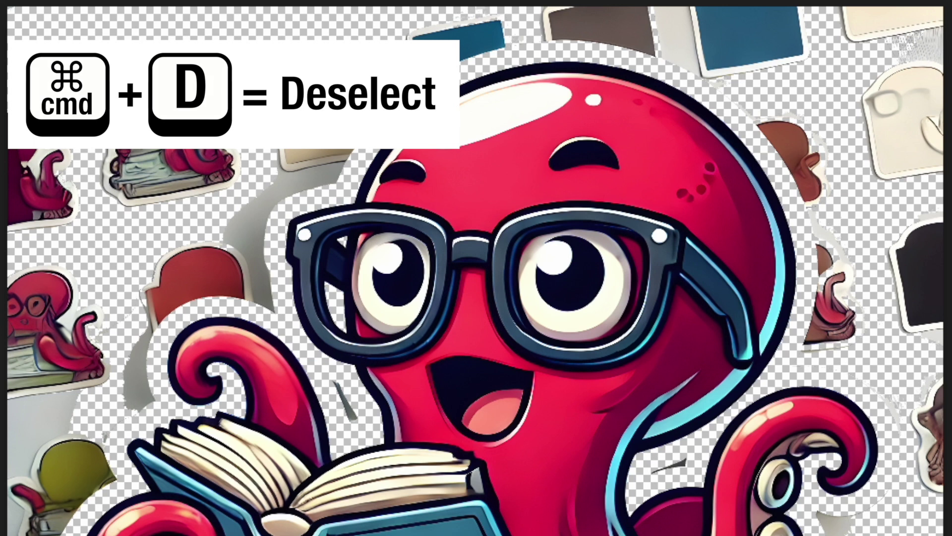
{"action": "mouse_move", "coordinate": [760, 139]}
{"action": "left_mouse_down"}
{"action": "mouse_move", "coordinate": [785, 111]}
{"action": "mouse_move", "coordinate": [821, 170]}
{"action": "mouse_move", "coordinate": [776, 115]}
{"action": "mouse_move", "coordinate": [820, 194]}
{"action": "mouse_move", "coordinate": [878, 162]}
{"action": "mouse_move", "coordinate": [881, 119]}
{"action": "mouse_move", "coordinate": [911, 94]}
{"action": "mouse_move", "coordinate": [940, 170]}
{"action": "mouse_move", "coordinate": [933, 3]}
{"action": "mouse_move", "coordinate": [747, 25]}
{"action": "mouse_move", "coordinate": [714, 54]}
{"action": "left_mouse_up"}
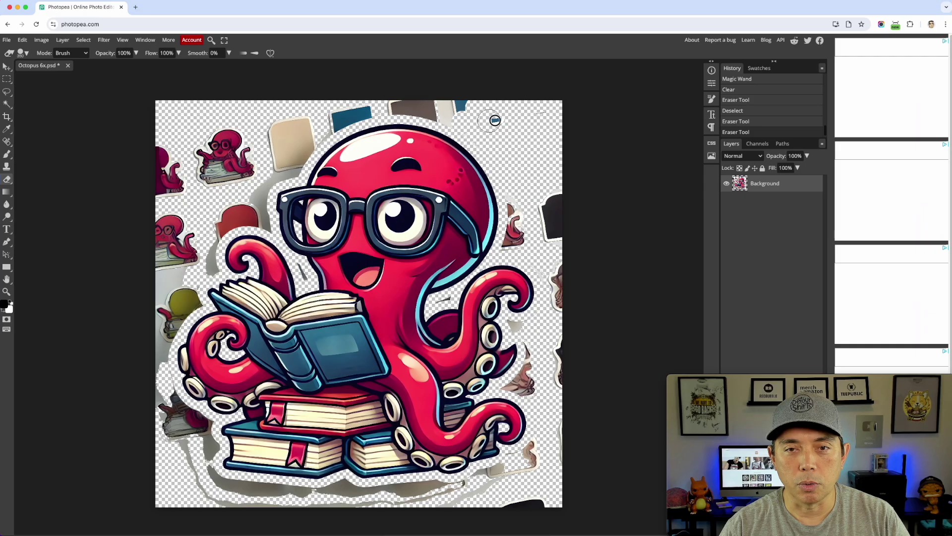
{"action": "mouse_move", "coordinate": [489, 121]}
{"action": "left_mouse_down"}
{"action": "mouse_move", "coordinate": [547, 110]}
{"action": "mouse_move", "coordinate": [431, 106]}
{"action": "left_mouse_up"}
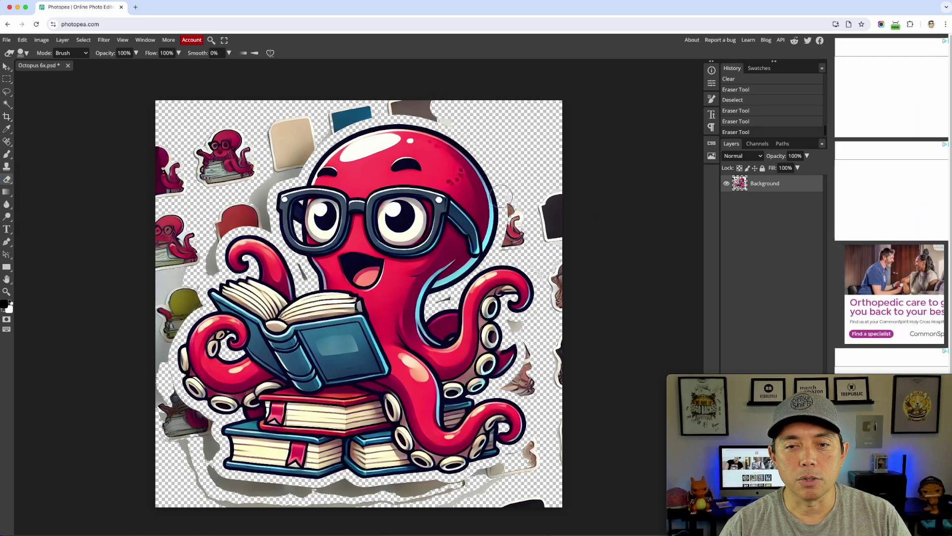
{"action": "scroll", "coordinate": [521, 220], "scroll_direction": "up", "scroll_amount": 5}
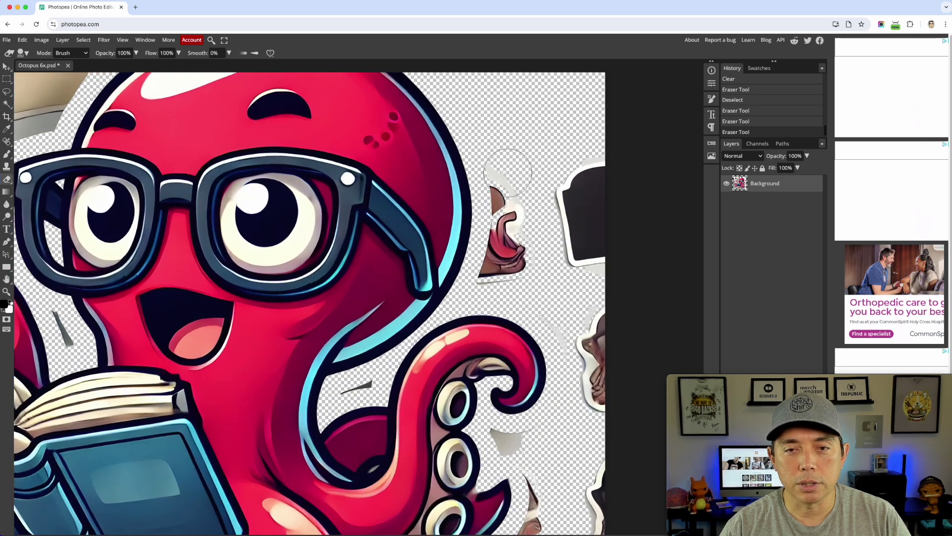
{"action": "mouse_move", "coordinate": [507, 173]}
{"action": "left_mouse_down"}
{"action": "mouse_move", "coordinate": [509, 225]}
{"action": "mouse_move", "coordinate": [495, 277]}
{"action": "mouse_move", "coordinate": [542, 267]}
{"action": "mouse_move", "coordinate": [584, 158]}
{"action": "mouse_move", "coordinate": [599, 204]}
{"action": "mouse_move", "coordinate": [597, 340]}
{"action": "mouse_move", "coordinate": [549, 304]}
{"action": "left_mouse_up"}
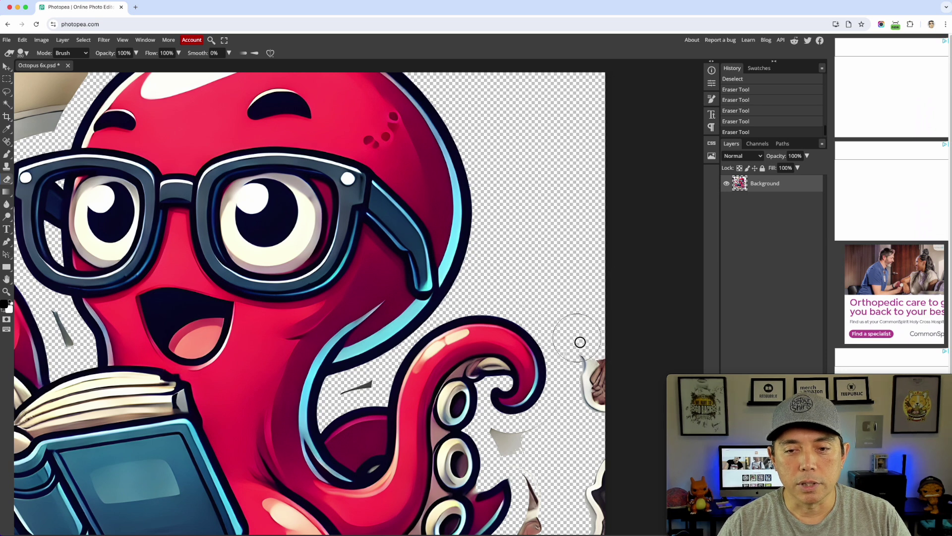
{"action": "left_click_drag", "start_coordinate": [578, 340], "coordinate": [602, 385]}
Step: Erase the leftover background fragments beside the right tentacles and near the lower-right edge
{"action": "scroll", "coordinate": [570, 248], "scroll_direction": "down", "scroll_amount": 5}
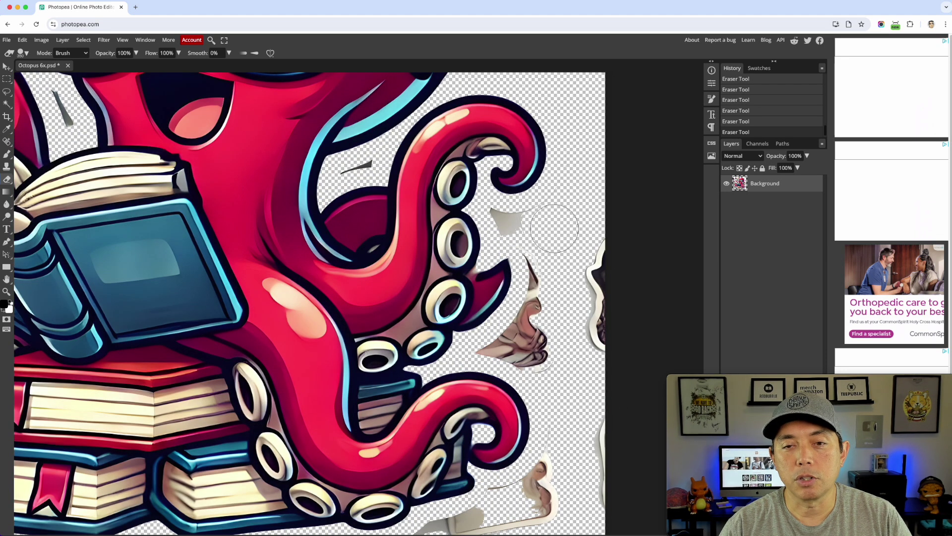
{"action": "scroll", "coordinate": [554, 227], "scroll_direction": "up", "scroll_amount": 1}
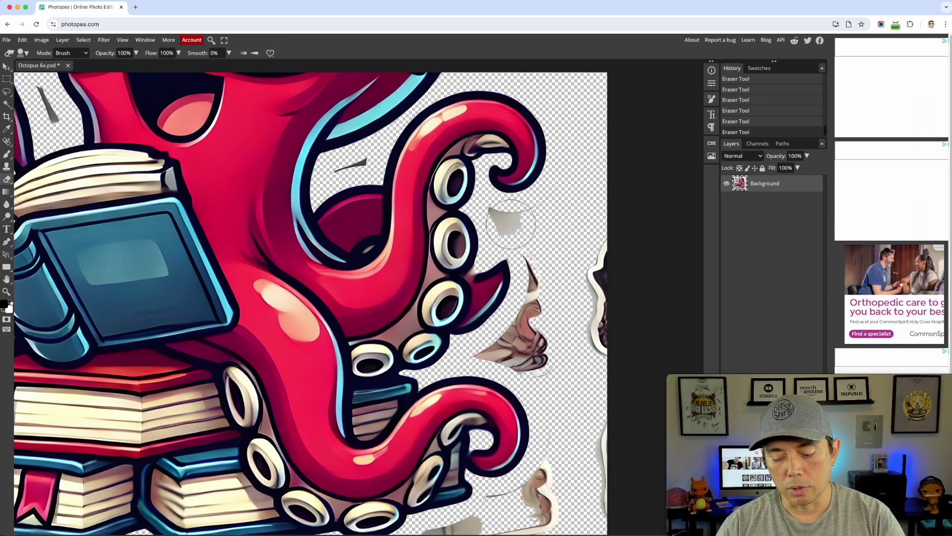
{"action": "mouse_move", "coordinate": [517, 223]}
{"action": "left_mouse_down"}
{"action": "mouse_move", "coordinate": [547, 221]}
{"action": "mouse_move", "coordinate": [507, 219]}
{"action": "left_mouse_up"}
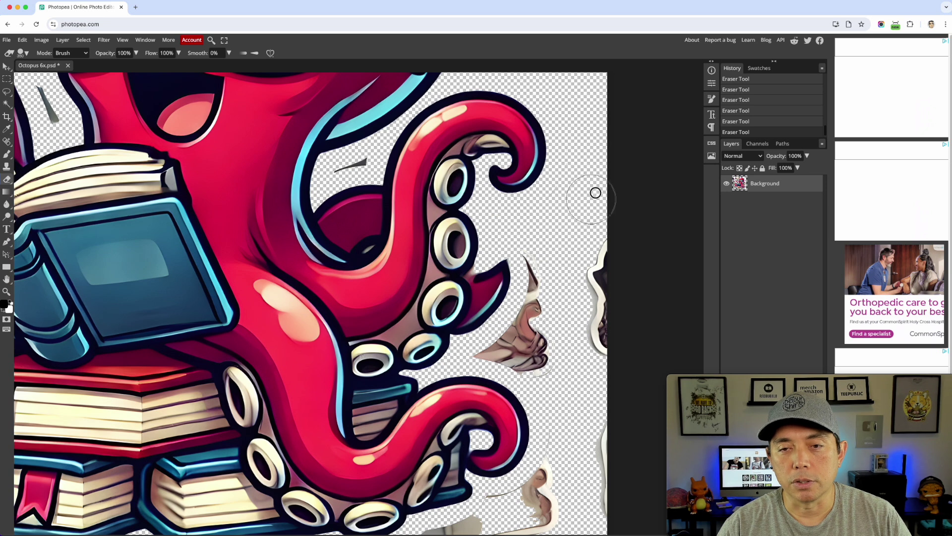
{"action": "mouse_move", "coordinate": [595, 194]}
{"action": "left_mouse_down"}
{"action": "mouse_move", "coordinate": [607, 351]}
{"action": "mouse_move", "coordinate": [580, 272]}
{"action": "mouse_move", "coordinate": [546, 245]}
{"action": "mouse_move", "coordinate": [539, 317]}
{"action": "mouse_move", "coordinate": [502, 348]}
{"action": "mouse_move", "coordinate": [516, 339]}
{"action": "mouse_move", "coordinate": [544, 344]}
{"action": "left_mouse_up"}
{"action": "scroll", "coordinate": [557, 323], "scroll_direction": "down", "scroll_amount": 3}
{"action": "scroll", "coordinate": [556, 323], "scroll_direction": "down", "scroll_amount": 2}
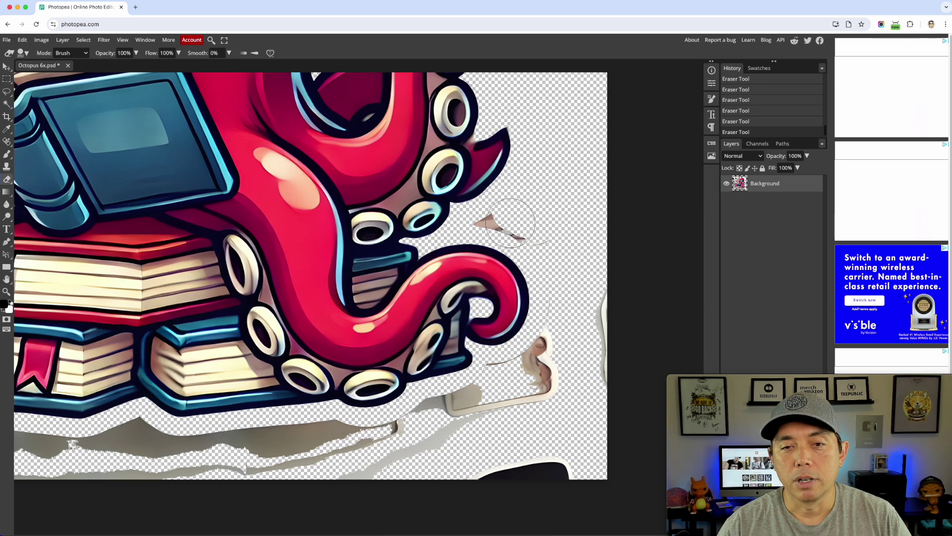
{"action": "left_click_drag", "start_coordinate": [484, 218], "coordinate": [548, 240]}
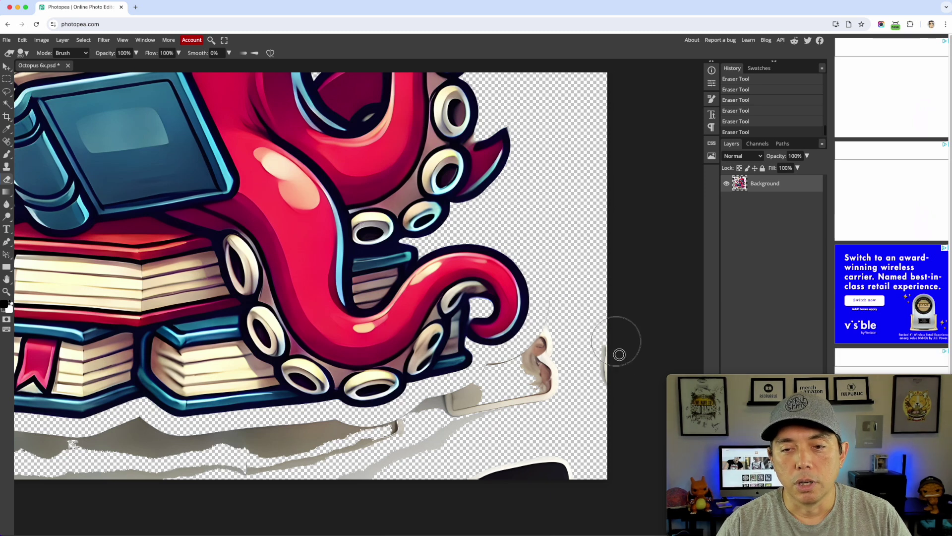
{"action": "mouse_move", "coordinate": [567, 312]}
{"action": "left_mouse_down"}
{"action": "mouse_move", "coordinate": [538, 397]}
{"action": "mouse_move", "coordinate": [546, 352]}
{"action": "mouse_move", "coordinate": [523, 388]}
{"action": "mouse_move", "coordinate": [537, 467]}
{"action": "mouse_move", "coordinate": [563, 476]}
{"action": "mouse_move", "coordinate": [444, 489]}
{"action": "mouse_move", "coordinate": [482, 410]}
{"action": "mouse_move", "coordinate": [424, 418]}
{"action": "mouse_move", "coordinate": [485, 402]}
{"action": "mouse_move", "coordinate": [499, 383]}
{"action": "left_mouse_up"}
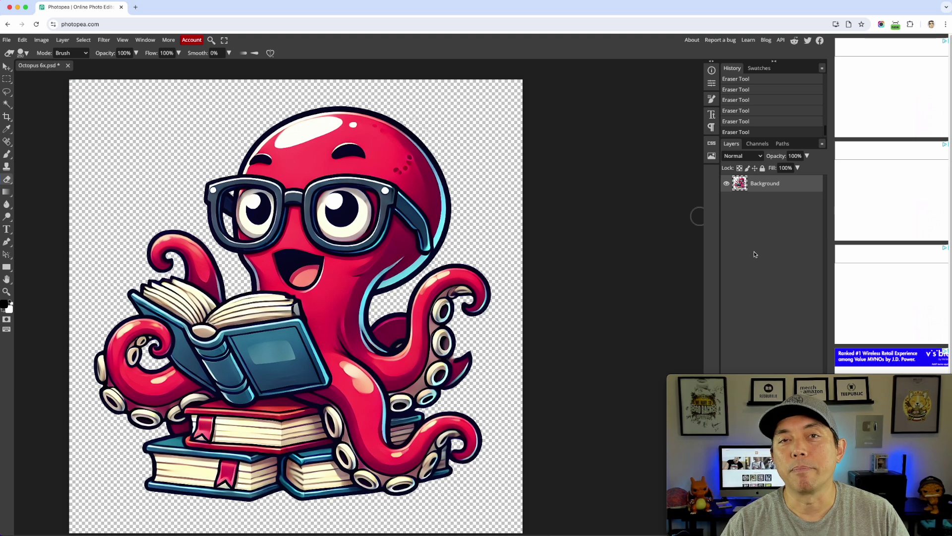
{"action": "left_click", "coordinate": [740, 367]}
{"action": "left_click_drag", "start_coordinate": [741, 366], "coordinate": [153, 387]}
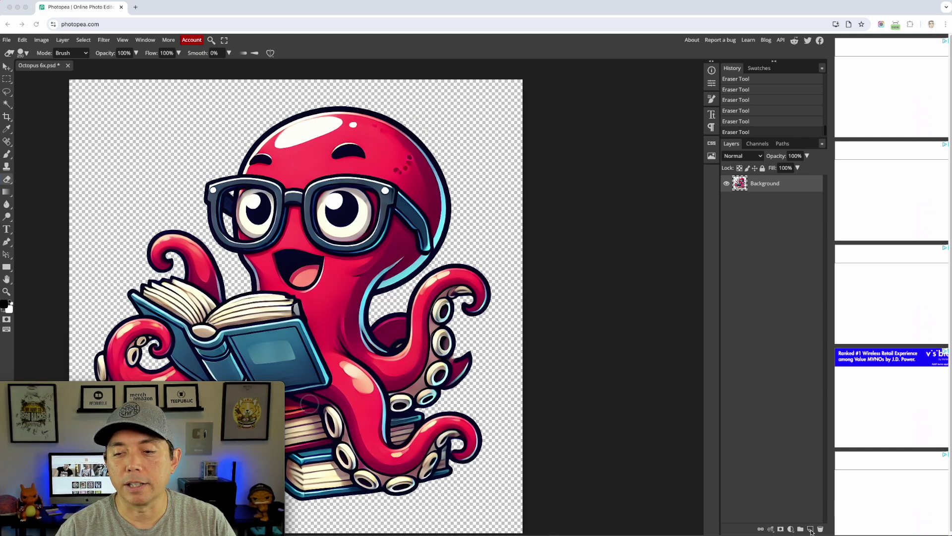
Step: Add a new empty layer and move it below the octopus layer
{"action": "left_click", "coordinate": [811, 529]}
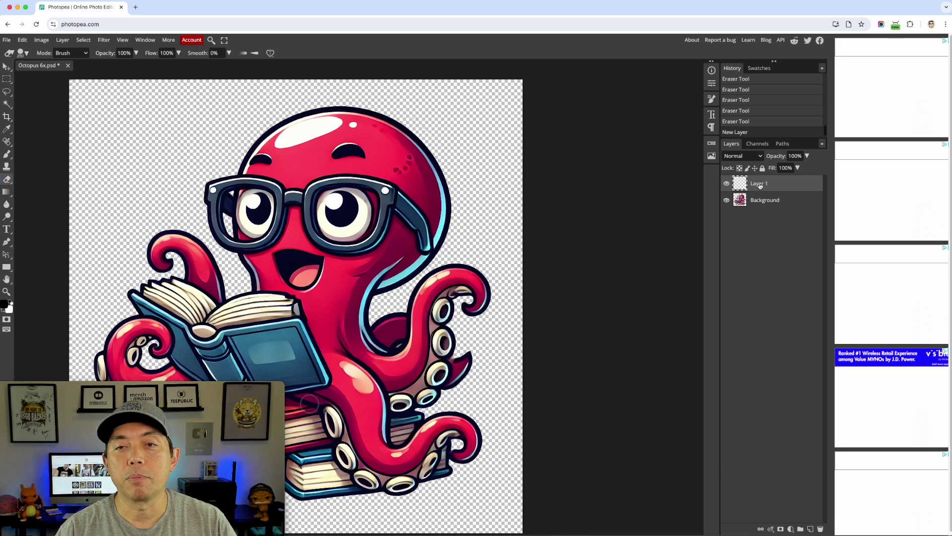
{"action": "left_click_drag", "start_coordinate": [767, 185], "coordinate": [759, 212]}
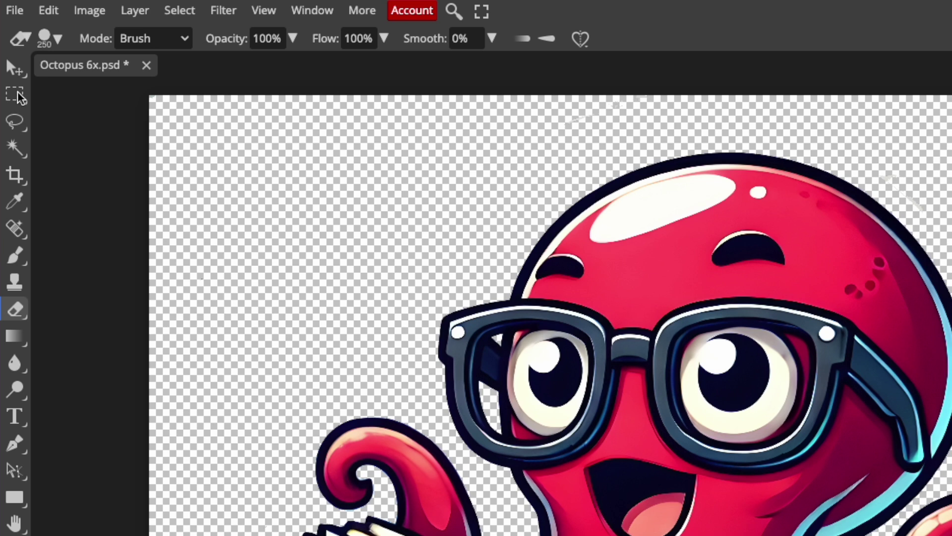
Step: Select the entire 6144 × 6144 px canvas on the new layer with the Rectangle Select tool
{"action": "left_click", "coordinate": [20, 101]}
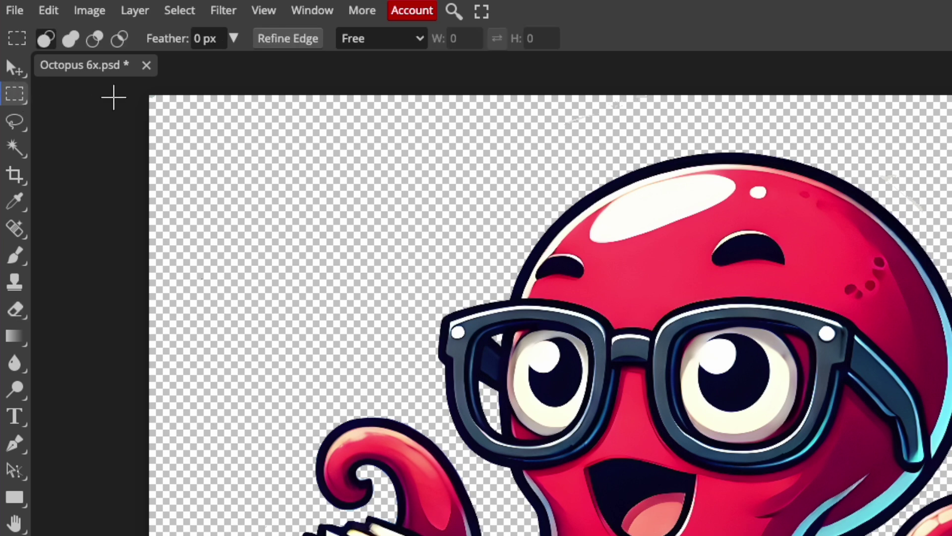
{"action": "left_click_drag", "start_coordinate": [131, 88], "coordinate": [951, 535]}
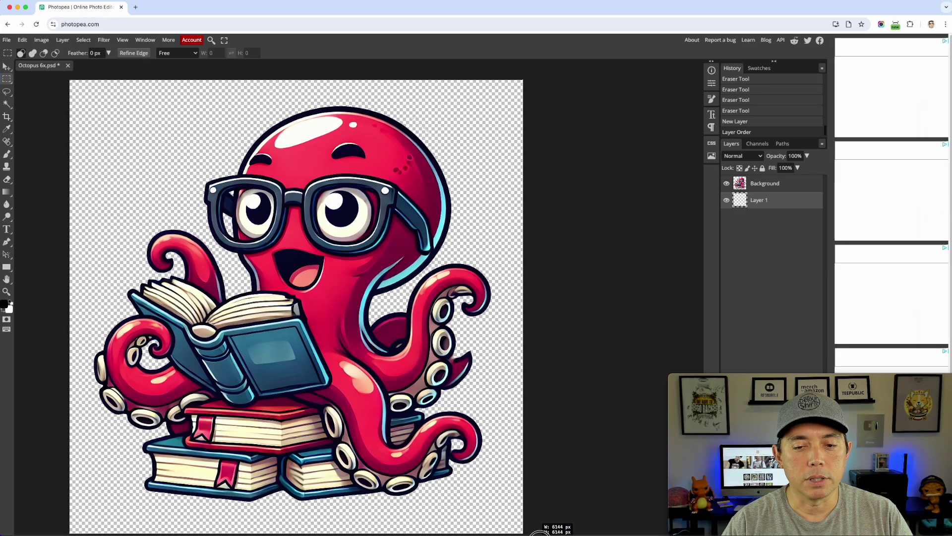
{"action": "left_click_drag", "start_coordinate": [539, 533], "coordinate": [540, 533]}
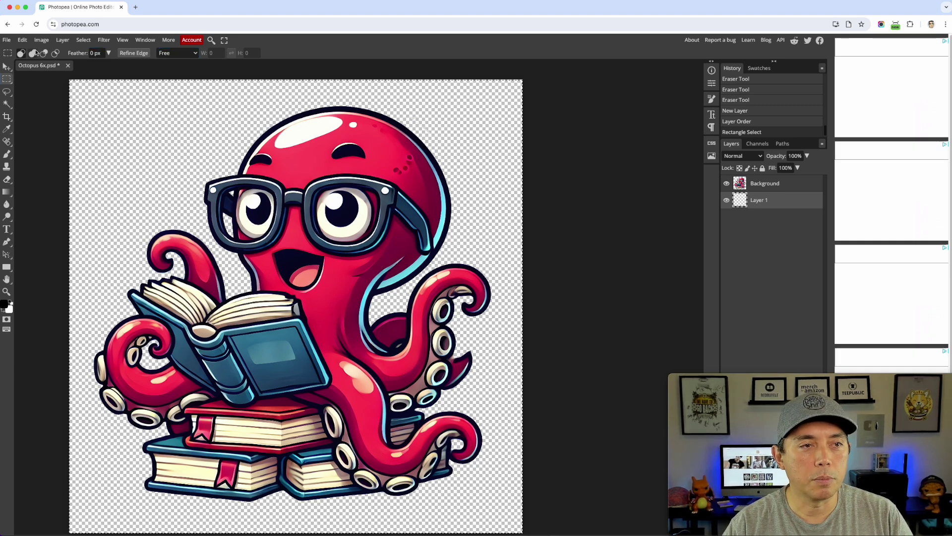
Step: Fill the selected canvas on the new lower layer with black at 100% opacity
{"action": "left_click", "coordinate": [22, 40]}
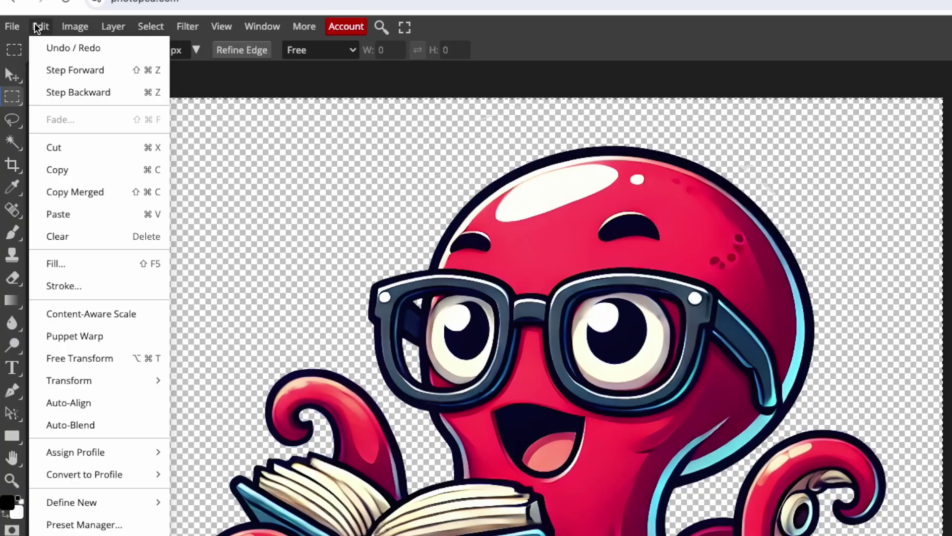
{"action": "left_click", "coordinate": [54, 265]}
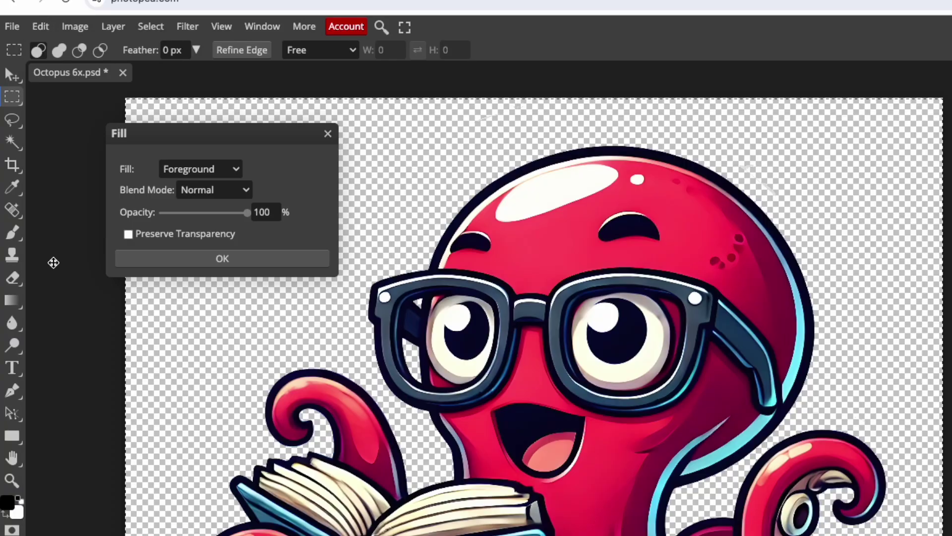
{"action": "left_click", "coordinate": [237, 170]}
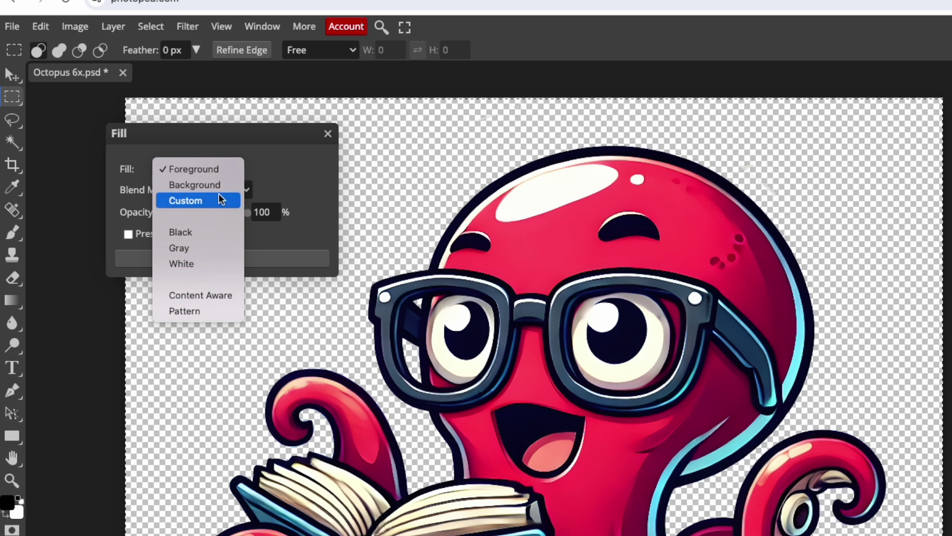
{"action": "left_click", "coordinate": [182, 233]}
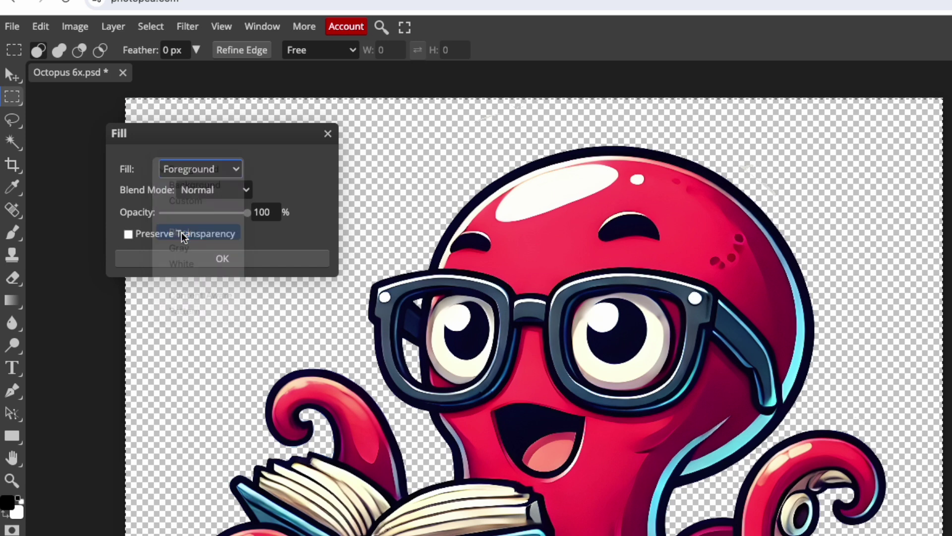
{"action": "left_click", "coordinate": [223, 258]}
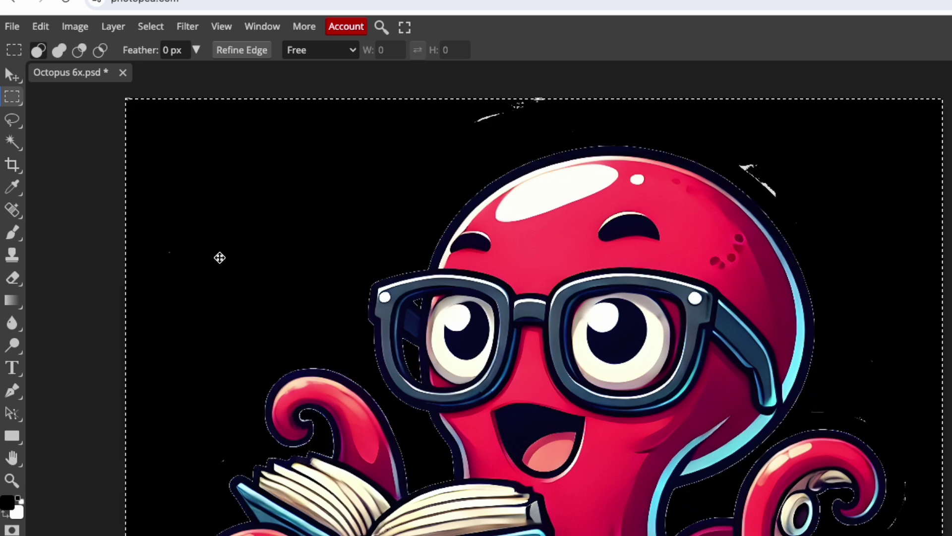
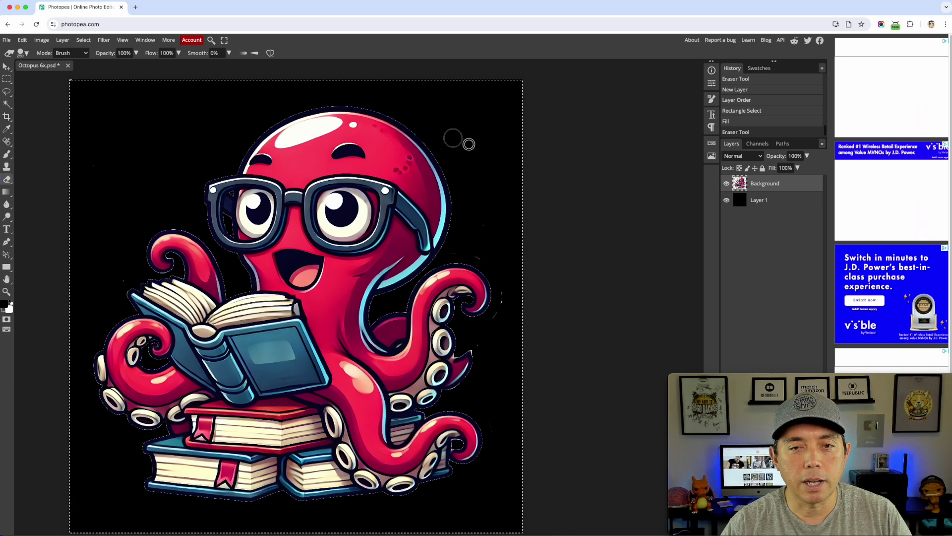
Step: Erase the leftover background fragments on the octopus layer beside the head and the upper-right tentacle
{"action": "mouse_move", "coordinate": [497, 153]}
{"action": "left_mouse_down"}
{"action": "mouse_move", "coordinate": [493, 165]}
{"action": "mouse_move", "coordinate": [470, 170]}
{"action": "left_mouse_up"}
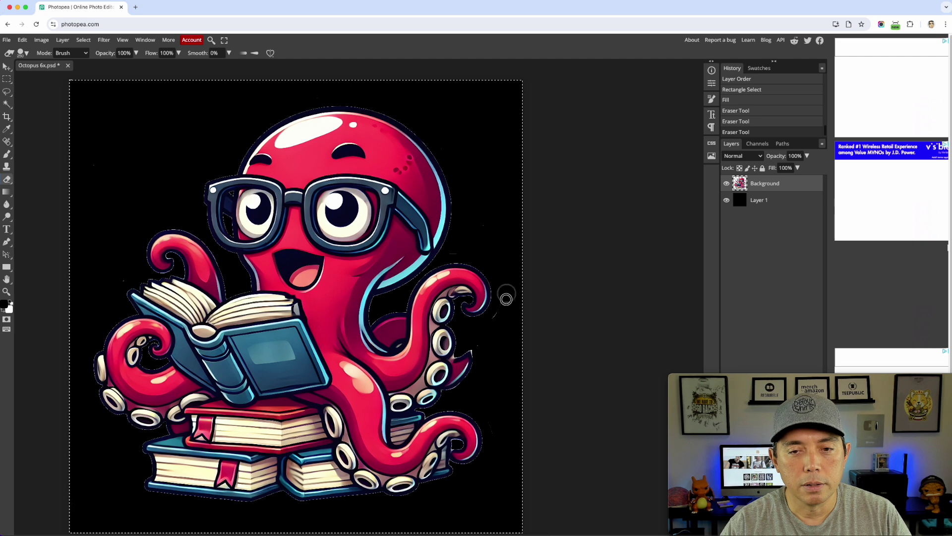
{"action": "left_click_drag", "start_coordinate": [501, 318], "coordinate": [498, 326]}
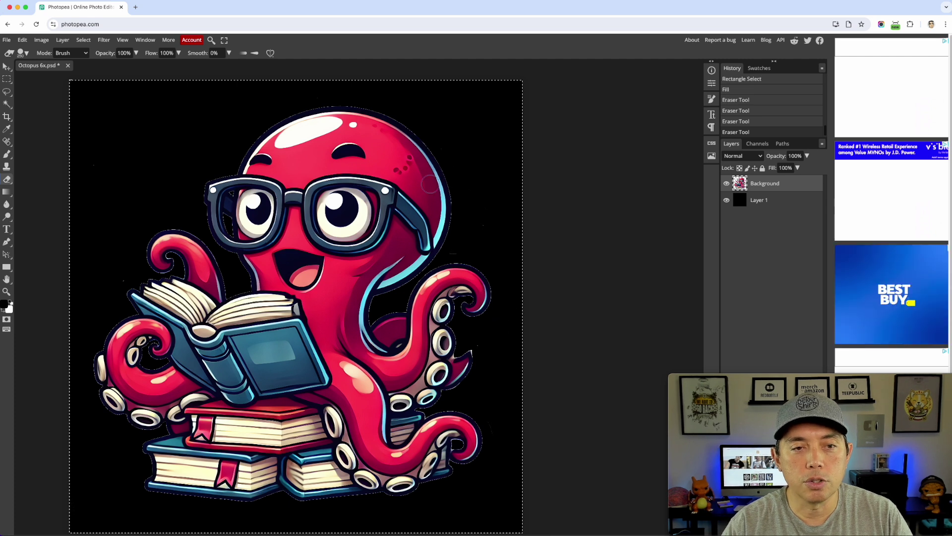
{"action": "scroll", "coordinate": [456, 185], "scroll_direction": "up", "scroll_amount": 5}
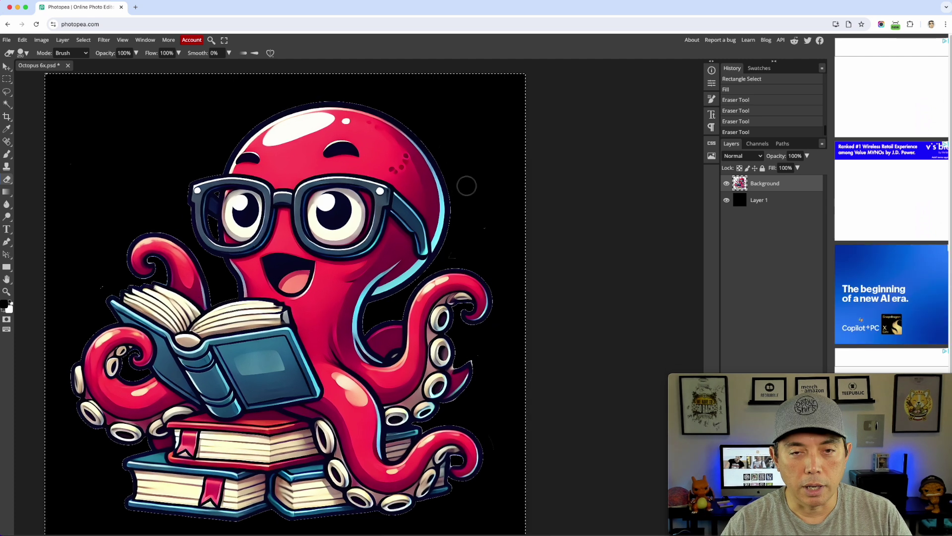
{"action": "scroll", "coordinate": [467, 186], "scroll_direction": "up", "scroll_amount": 6}
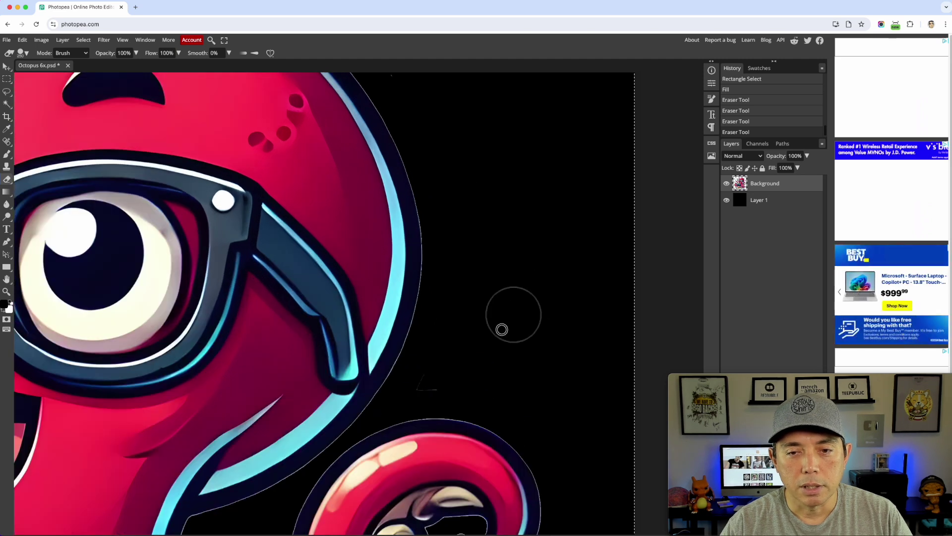
{"action": "mouse_move", "coordinate": [451, 357]}
{"action": "left_mouse_down"}
{"action": "mouse_move", "coordinate": [461, 365]}
{"action": "mouse_move", "coordinate": [436, 370]}
{"action": "left_mouse_up"}
{"action": "scroll", "coordinate": [525, 280], "scroll_direction": "down", "scroll_amount": 10}
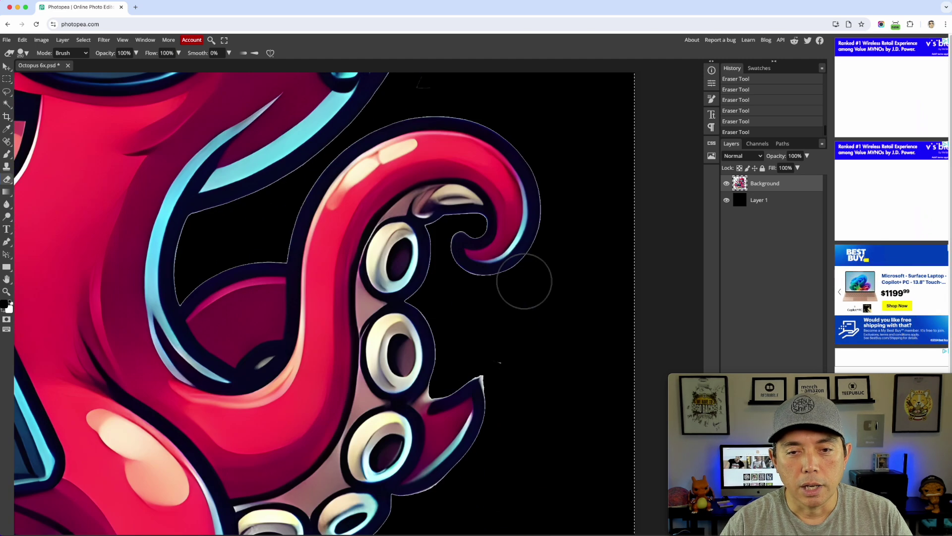
{"action": "scroll", "coordinate": [528, 288], "scroll_direction": "down", "scroll_amount": 1}
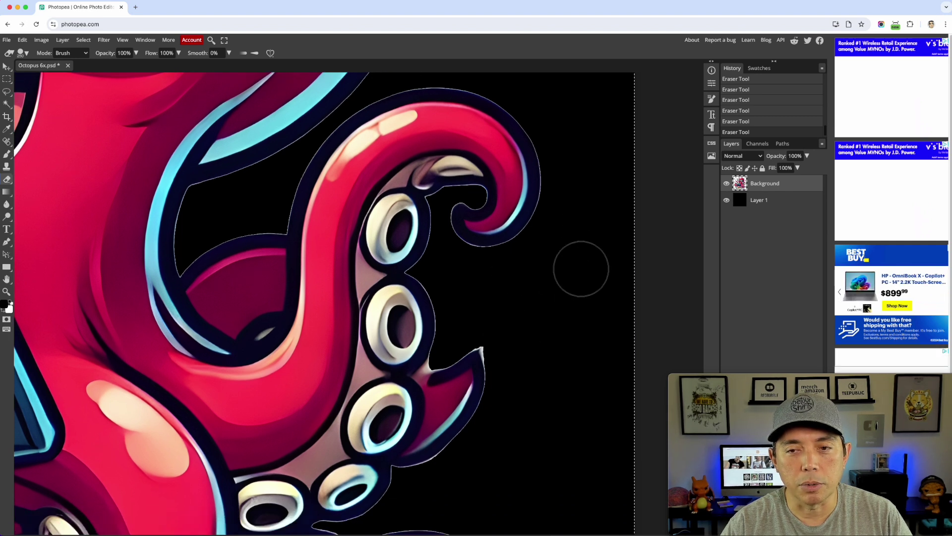
Step: Deselect the canvas and erase the remaining residue below the curled tip of the upper-right tentacle
{"action": "key", "text": "ctrl+d"}
{"action": "scroll", "coordinate": [545, 228], "scroll_direction": "up", "scroll_amount": 5}
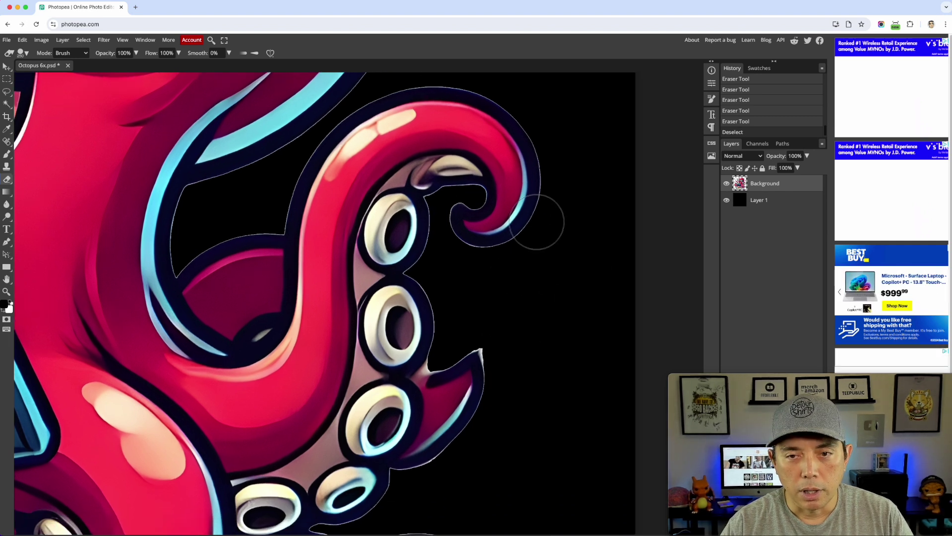
{"action": "scroll", "coordinate": [537, 221], "scroll_direction": "up", "scroll_amount": 2}
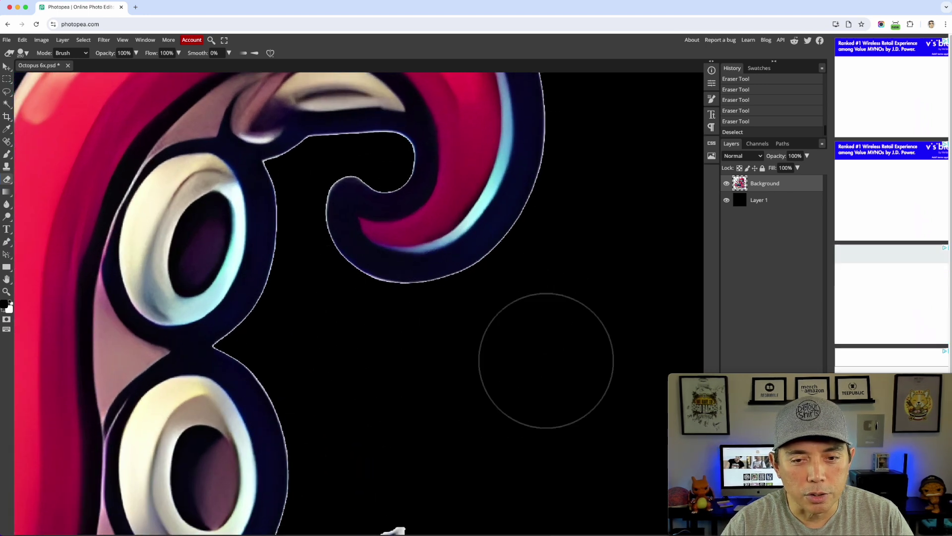
{"action": "left_click_drag", "start_coordinate": [468, 372], "coordinate": [546, 369]}
Step: Erase the thin leftover arc to the right of the lower-right tentacle
{"action": "scroll", "coordinate": [563, 365], "scroll_direction": "down", "scroll_amount": 5}
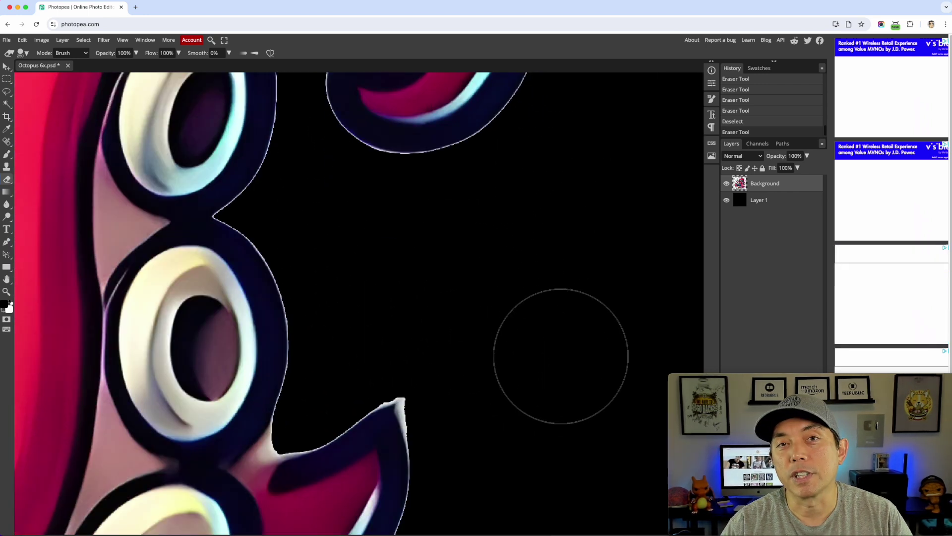
{"action": "scroll", "coordinate": [527, 301], "scroll_direction": "down", "scroll_amount": 5}
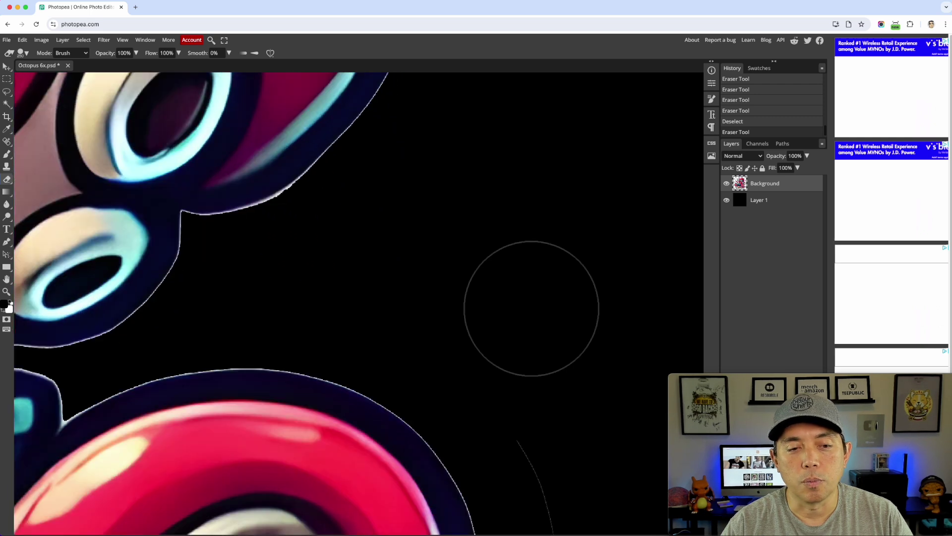
{"action": "scroll", "coordinate": [531, 308], "scroll_direction": "down", "scroll_amount": 3}
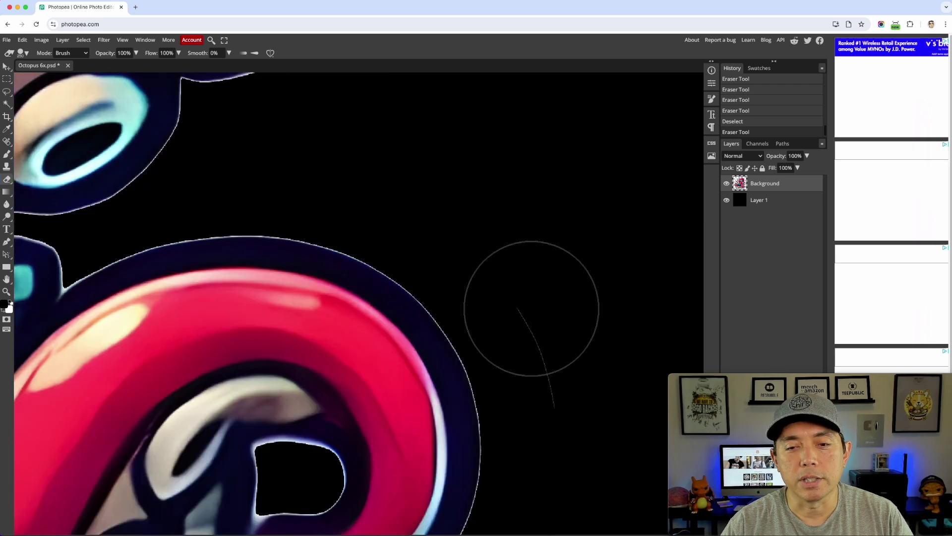
{"action": "scroll", "coordinate": [531, 309], "scroll_direction": "down", "scroll_amount": 1}
{"action": "left_click_drag", "start_coordinate": [576, 291], "coordinate": [569, 287]}
Step: Examine the area along the bottom books and the lower-left tentacle for leftover background specks
{"action": "scroll", "coordinate": [581, 297], "scroll_direction": "down", "scroll_amount": 4}
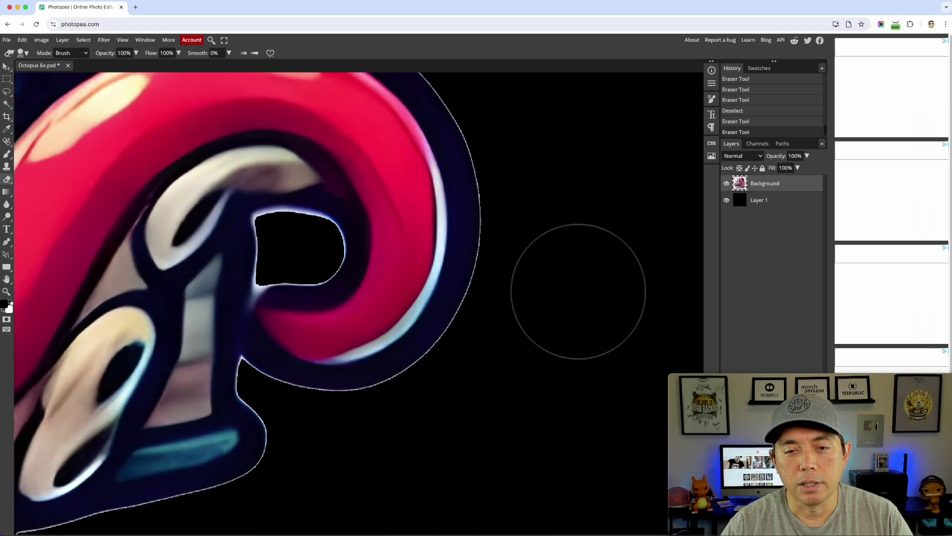
{"action": "scroll", "coordinate": [578, 292], "scroll_direction": "down", "scroll_amount": 4}
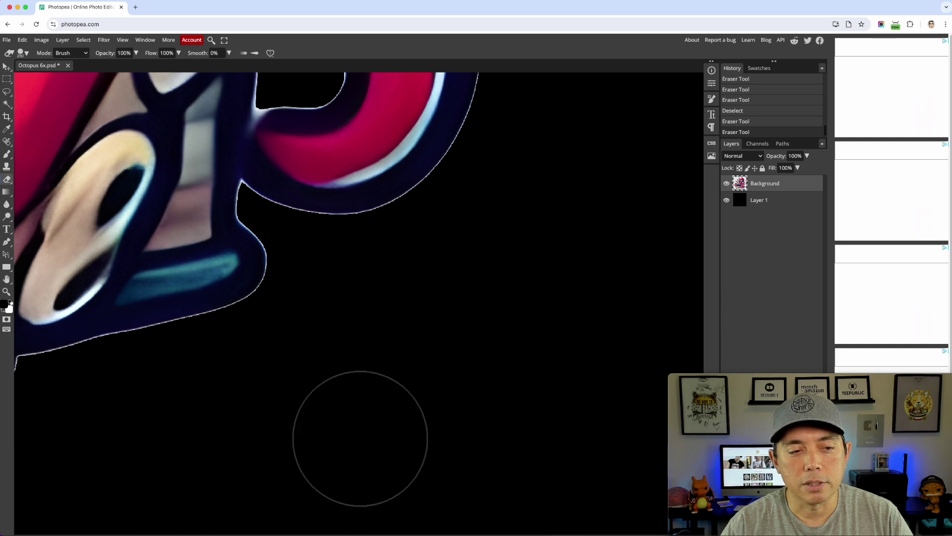
{"action": "scroll", "coordinate": [309, 404], "scroll_direction": "left", "scroll_amount": 10}
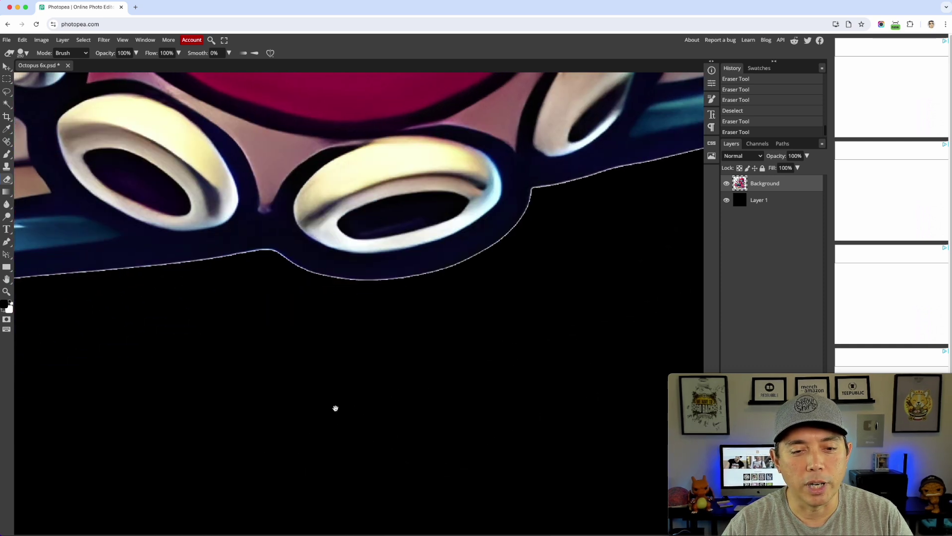
{"action": "left_click_drag", "start_coordinate": [335, 407], "coordinate": [438, 374]}
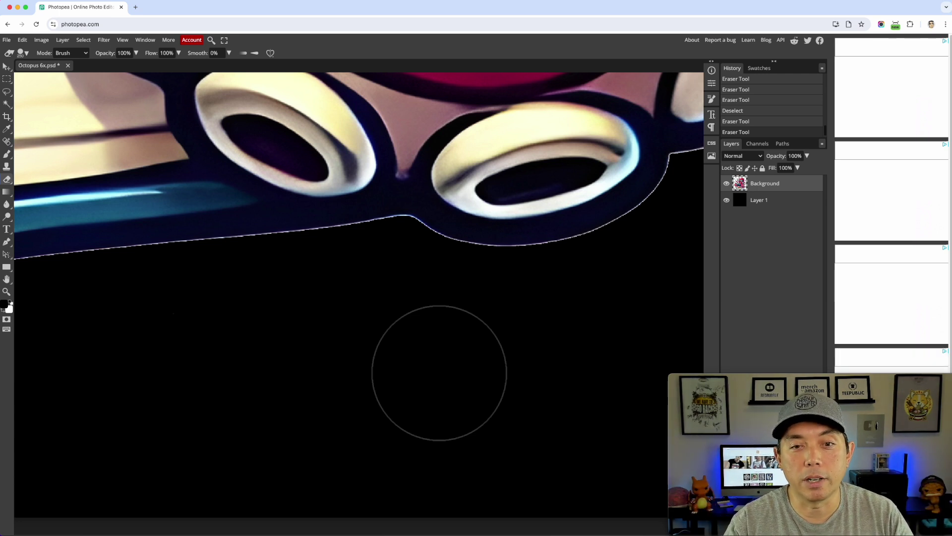
{"action": "scroll", "coordinate": [343, 359], "scroll_direction": "left", "scroll_amount": 10}
{"action": "scroll", "coordinate": [342, 359], "scroll_direction": "down", "scroll_amount": 3}
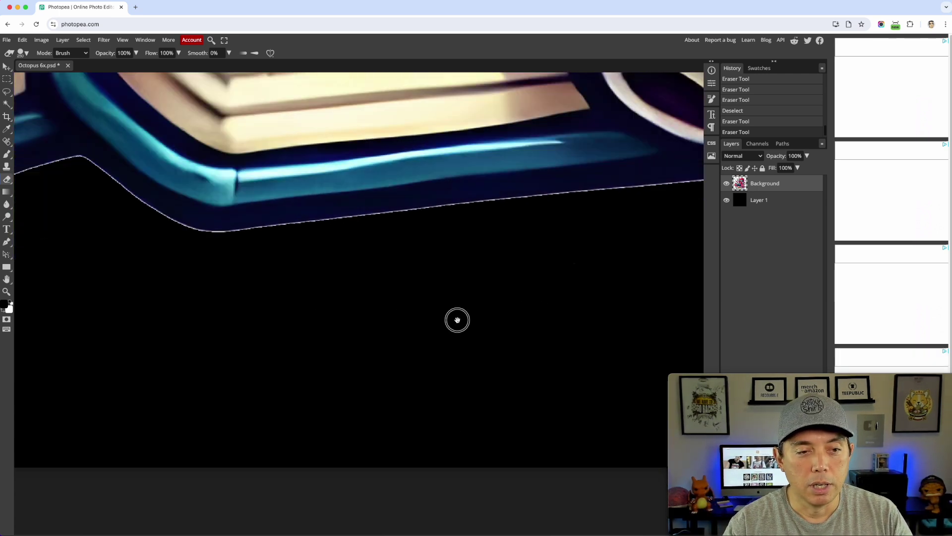
{"action": "scroll", "coordinate": [281, 299], "scroll_direction": "left", "scroll_amount": 10}
{"action": "scroll", "coordinate": [283, 280], "scroll_direction": "up", "scroll_amount": 5}
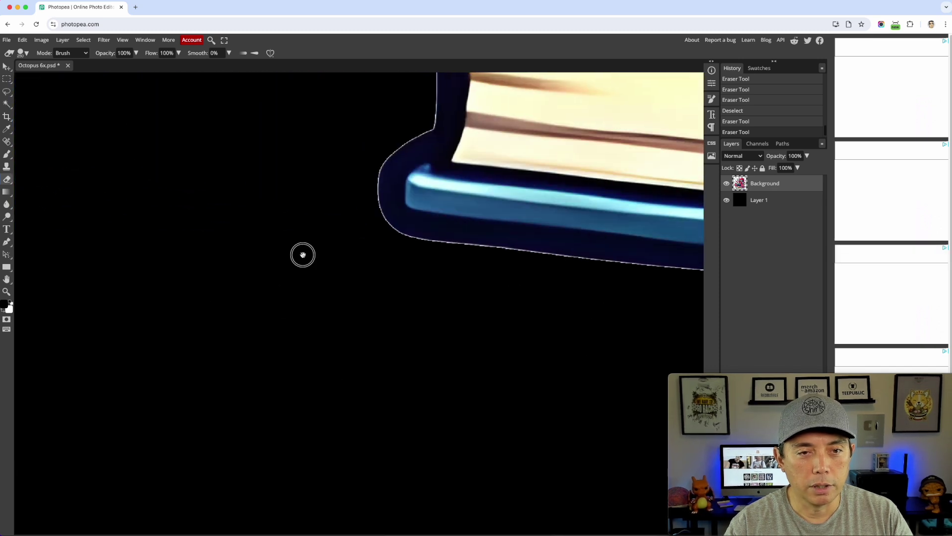
{"action": "scroll", "coordinate": [290, 213], "scroll_direction": "up", "scroll_amount": 10}
{"action": "scroll", "coordinate": [299, 420], "scroll_direction": "left", "scroll_amount": 10}
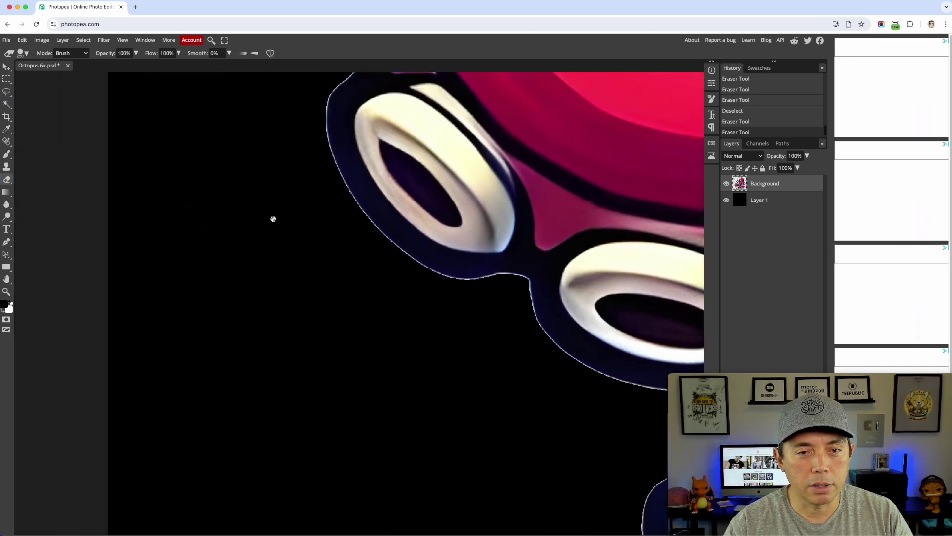
Step: Erase the leftover background specks to the left of the open book
{"action": "scroll", "coordinate": [248, 461], "scroll_direction": "up", "scroll_amount": 15}
{"action": "scroll", "coordinate": [238, 481], "scroll_direction": "right", "scroll_amount": 5}
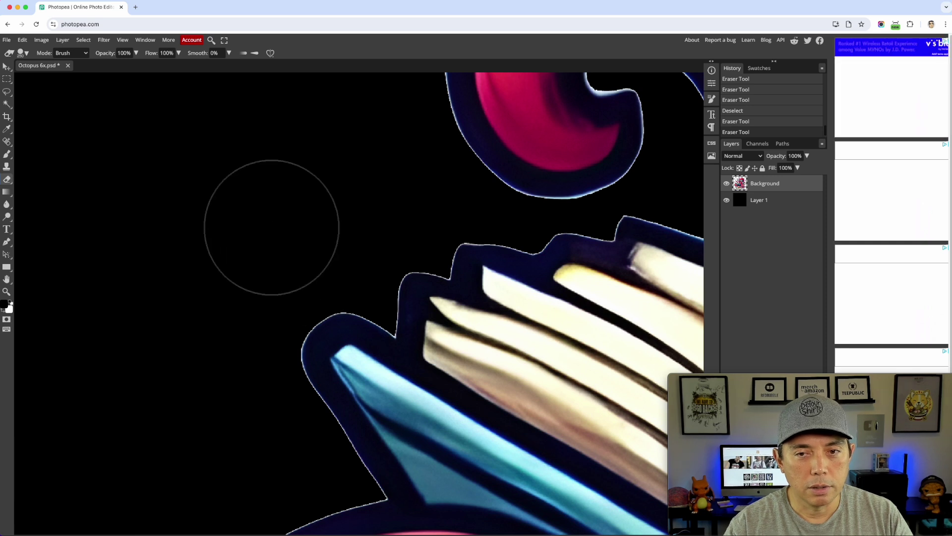
{"action": "scroll", "coordinate": [287, 199], "scroll_direction": "up", "scroll_amount": 2}
{"action": "scroll", "coordinate": [287, 199], "scroll_direction": "up", "scroll_amount": 15}
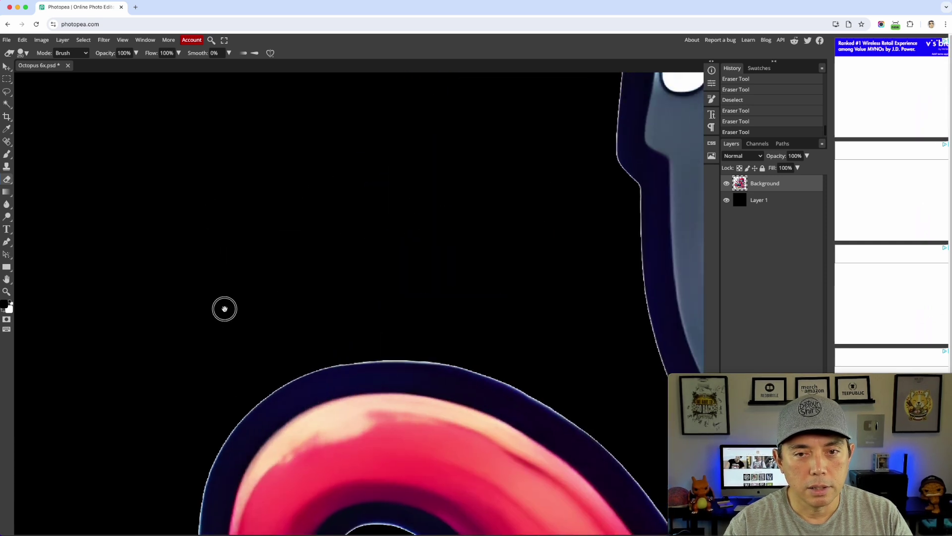
Step: Erase the leftover specks above the octopus's head and in the upper-left corner of the canvas
{"action": "scroll", "coordinate": [301, 370], "scroll_direction": "up", "scroll_amount": 12}
{"action": "scroll", "coordinate": [415, 321], "scroll_direction": "right", "scroll_amount": 15}
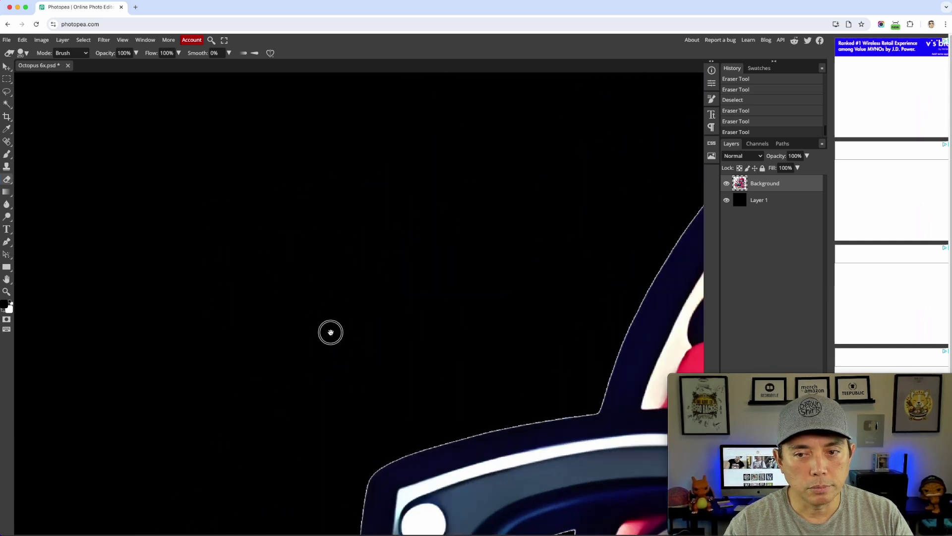
{"action": "scroll", "coordinate": [290, 278], "scroll_direction": "up", "scroll_amount": 10}
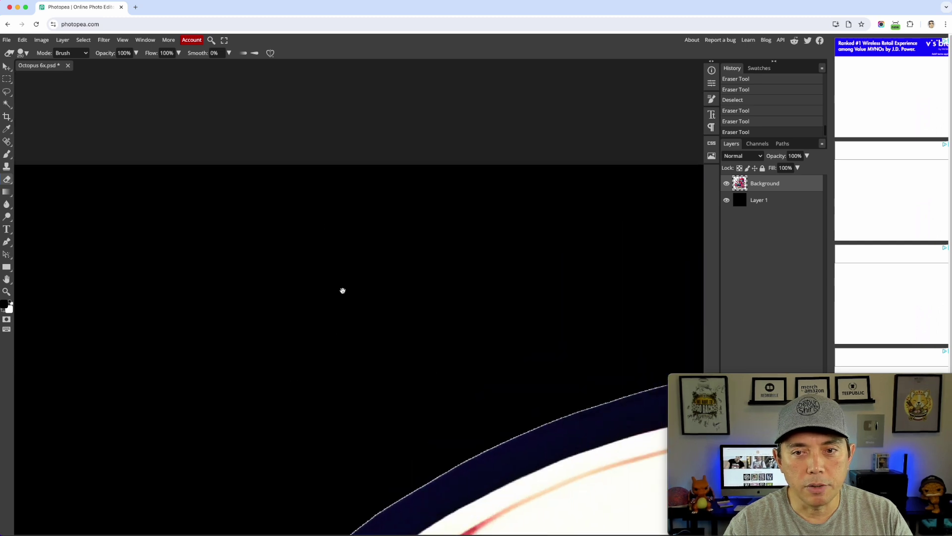
{"action": "scroll", "coordinate": [390, 249], "scroll_direction": "right", "scroll_amount": 15}
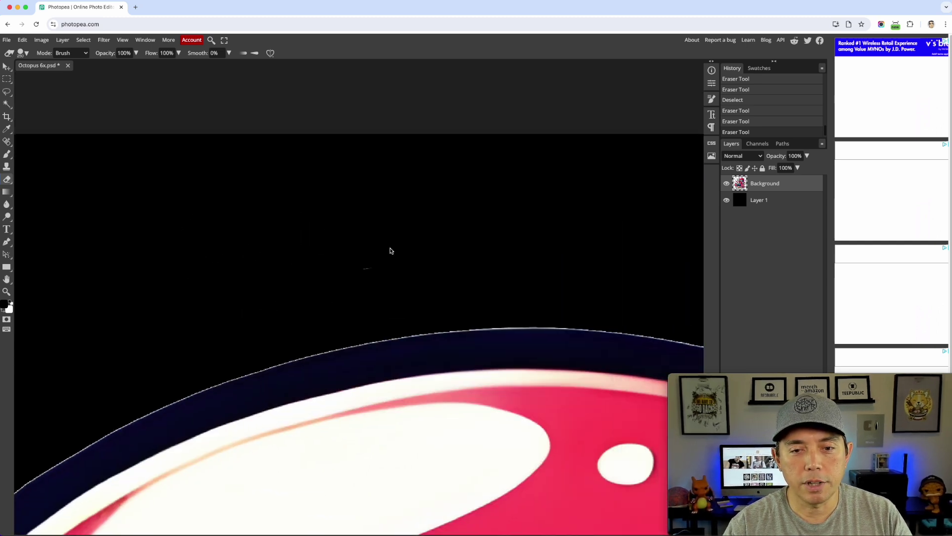
{"action": "scroll", "coordinate": [390, 250], "scroll_direction": "down", "scroll_amount": 8}
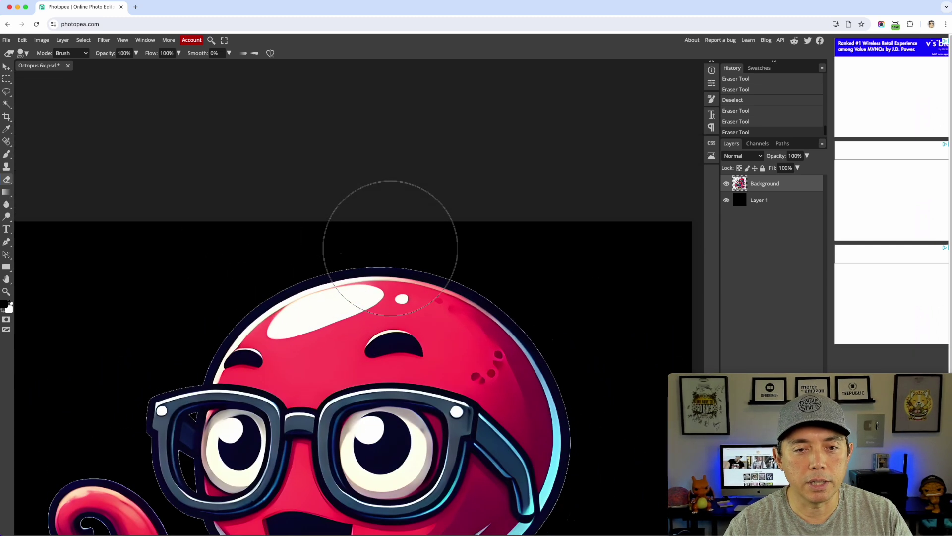
{"action": "scroll", "coordinate": [391, 248], "scroll_direction": "down", "scroll_amount": 2}
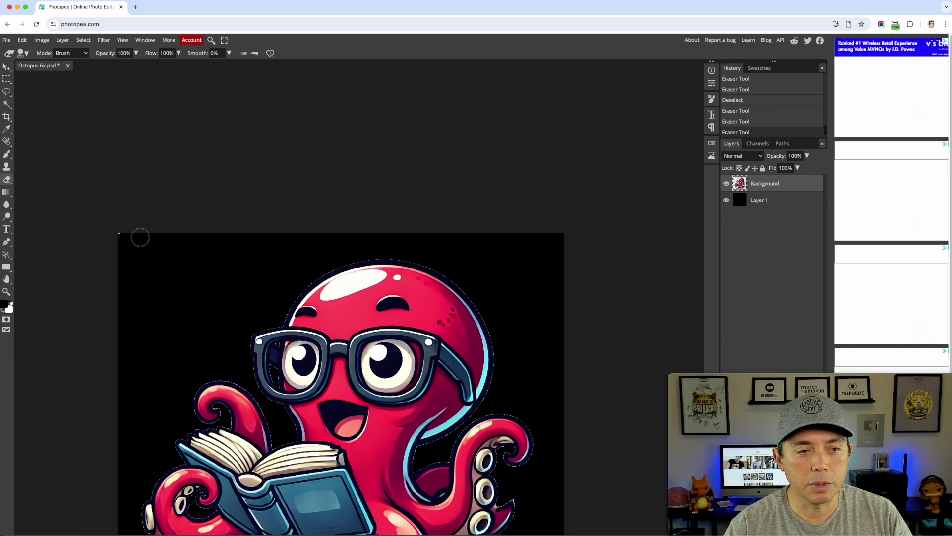
{"action": "scroll", "coordinate": [294, 231], "scroll_direction": "down", "scroll_amount": 5}
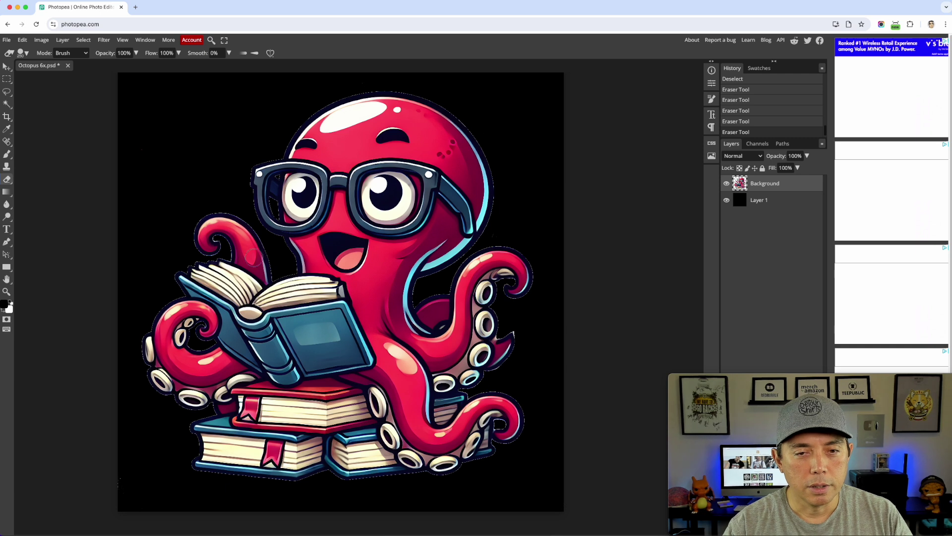
{"action": "scroll", "coordinate": [616, 272], "scroll_direction": "up", "scroll_amount": 2}
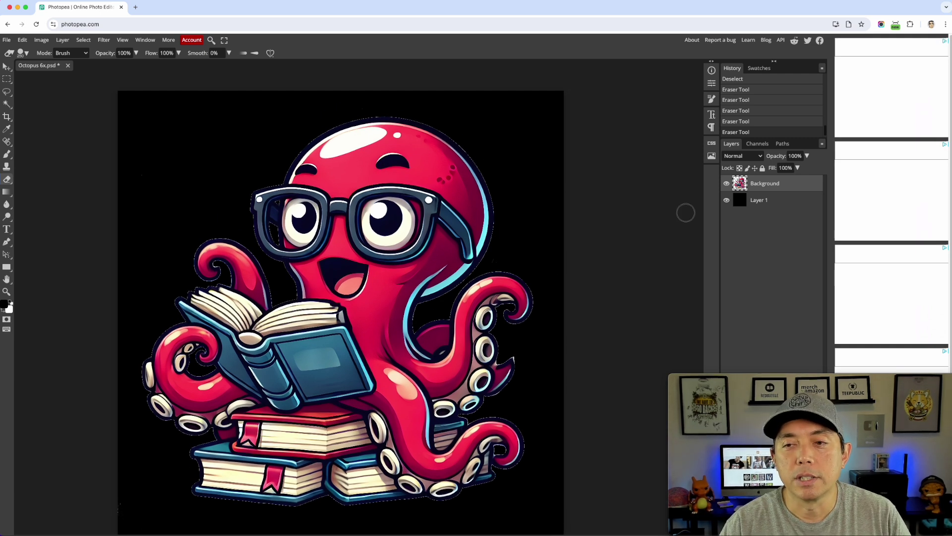
Step: Convert the Background layer to a smart object and select its pixels
{"action": "right_click", "coordinate": [763, 185]}
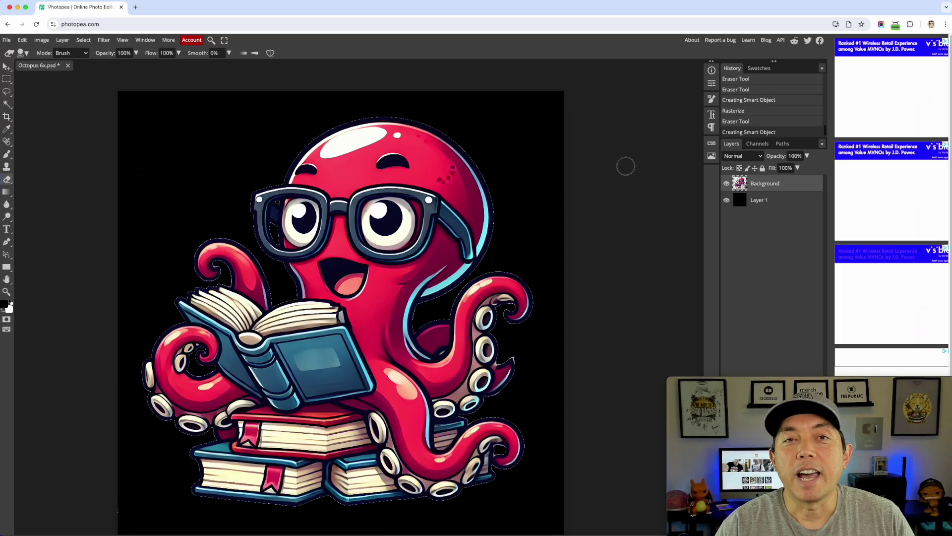
{"action": "right_click", "coordinate": [763, 186]}
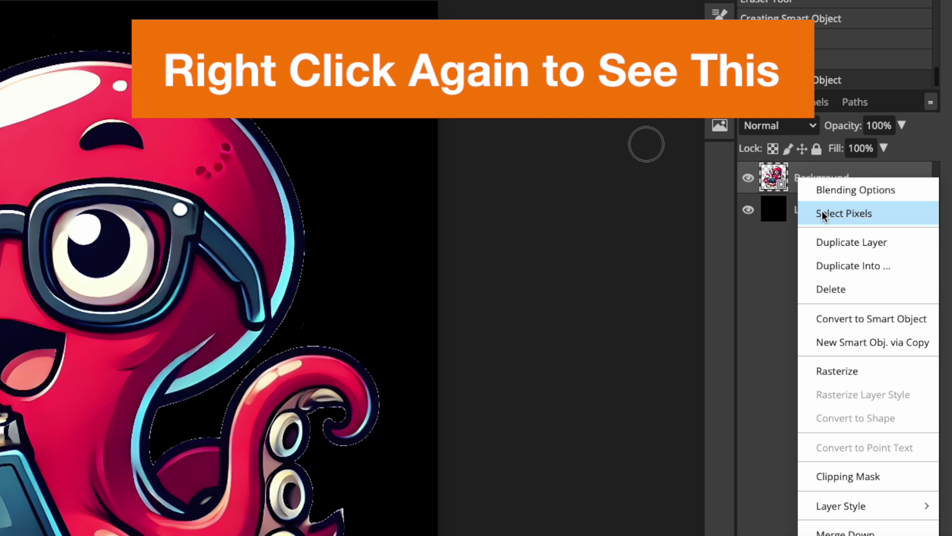
{"action": "left_click", "coordinate": [822, 213]}
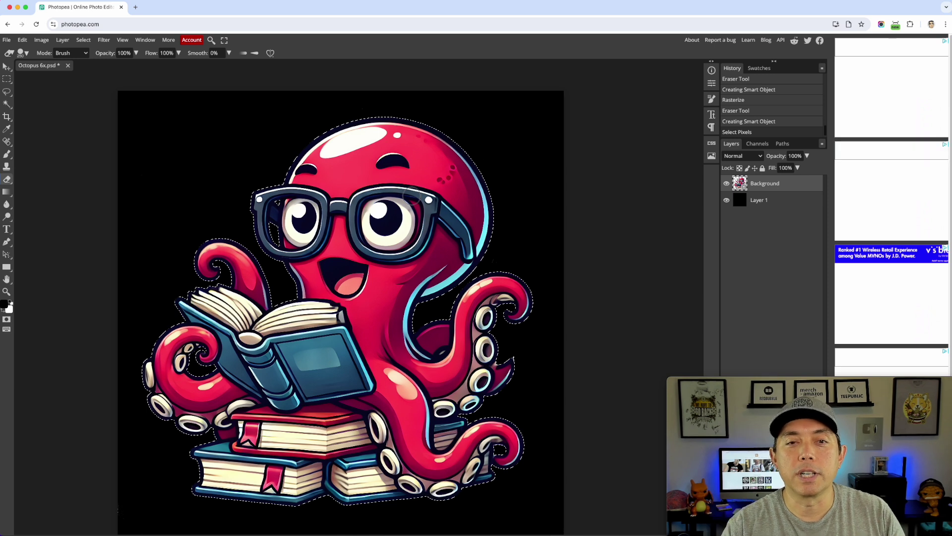
{"action": "scroll", "coordinate": [304, 136], "scroll_direction": "up", "scroll_amount": 2}
{"action": "scroll", "coordinate": [293, 156], "scroll_direction": "up", "scroll_amount": 6}
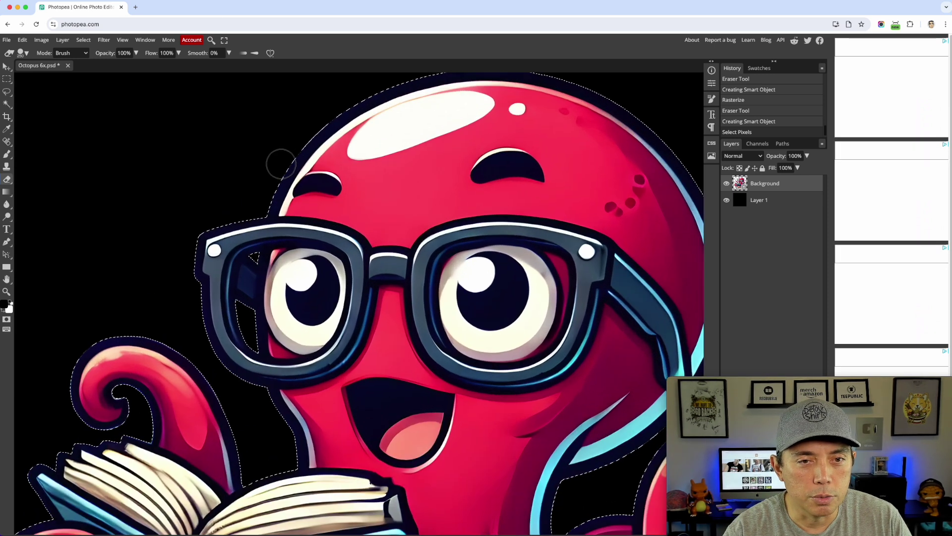
{"action": "scroll", "coordinate": [281, 163], "scroll_direction": "up", "scroll_amount": 6}
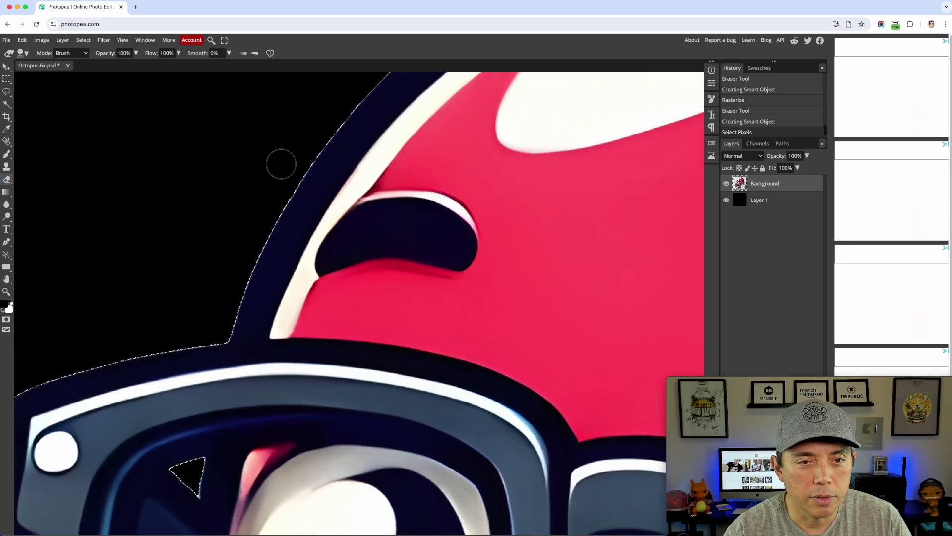
{"action": "key", "text": "bracketright"}
{"action": "key", "text": "bracketright"}
{"action": "key", "text": "bracketright"}
{"action": "key", "text": "bracketright"}
{"action": "key", "text": "bracketright"}
{"action": "key", "text": "bracketright"}
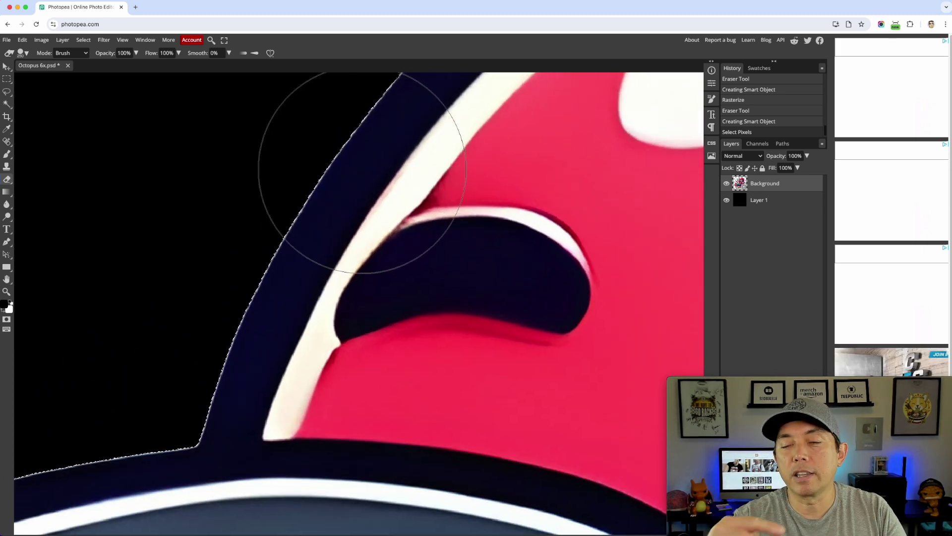
Step: Contract the octopus selection by 6 px, without applying it at the canvas bounds
{"action": "key", "text": "v"}
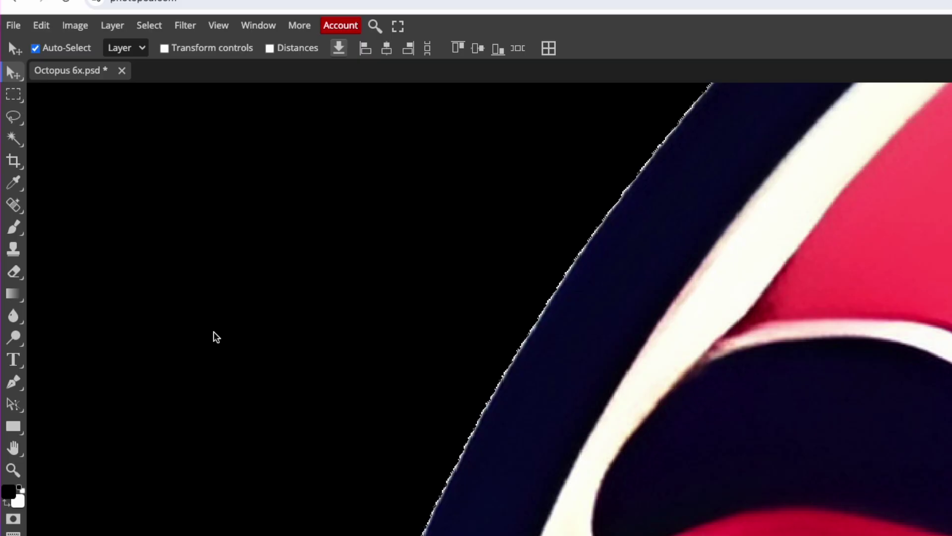
{"action": "left_click", "coordinate": [149, 25]}
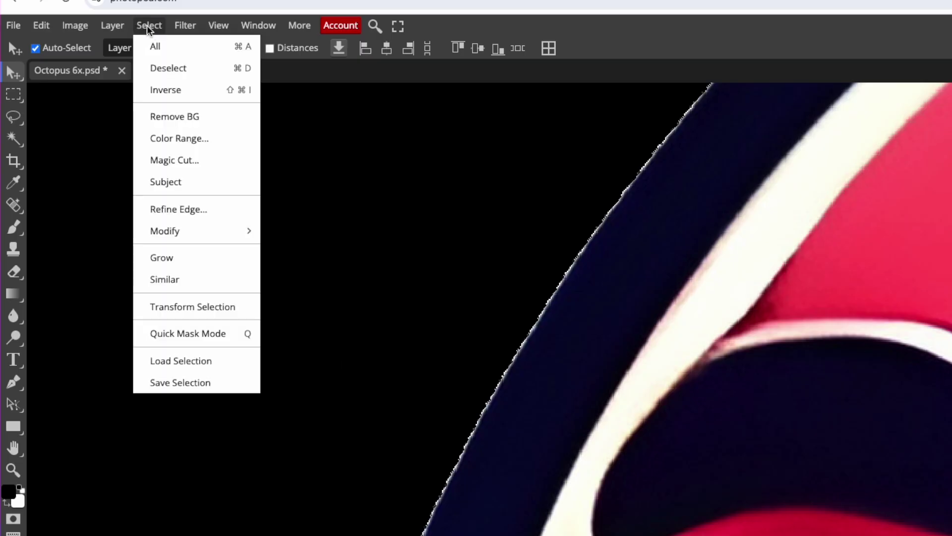
{"action": "mouse_move", "coordinate": [176, 231]}
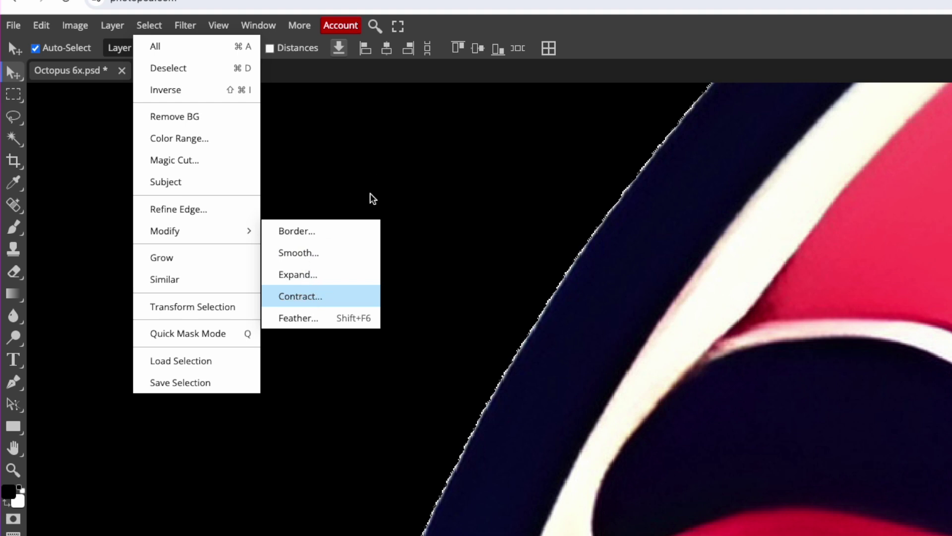
{"action": "key", "text": "Return"}
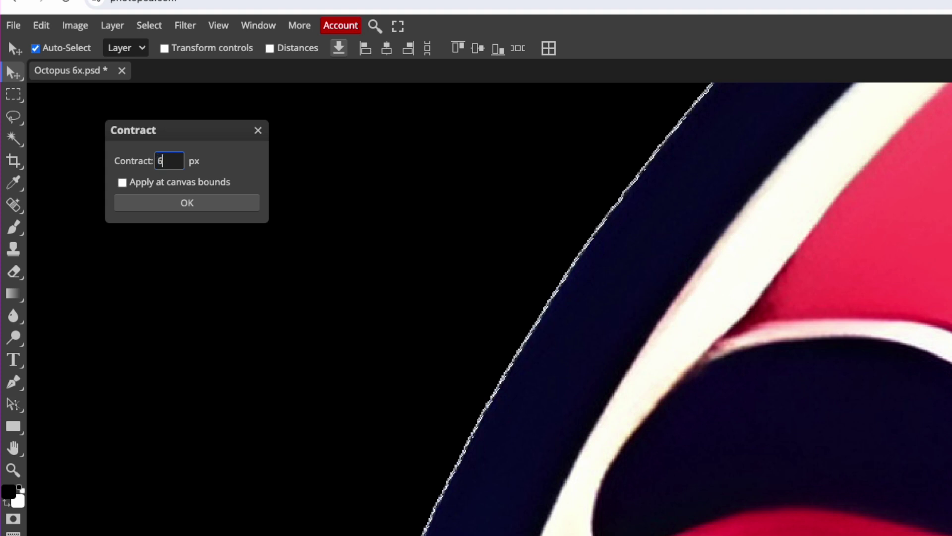
{"action": "left_click", "coordinate": [195, 204]}
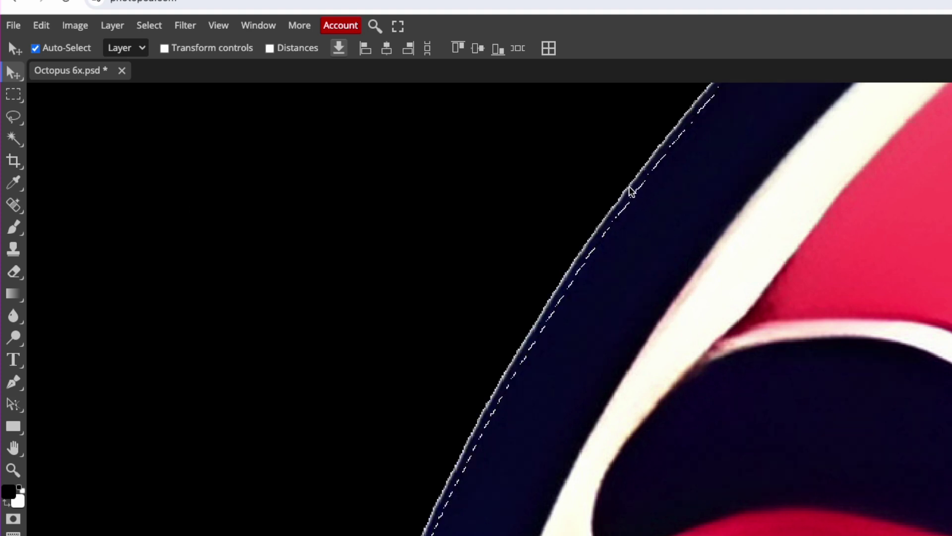
Step: Examine how far the contracted selection sits inside the outline around the head and the glasses' openings
{"action": "scroll", "coordinate": [495, 390], "scroll_direction": "up", "scroll_amount": 5}
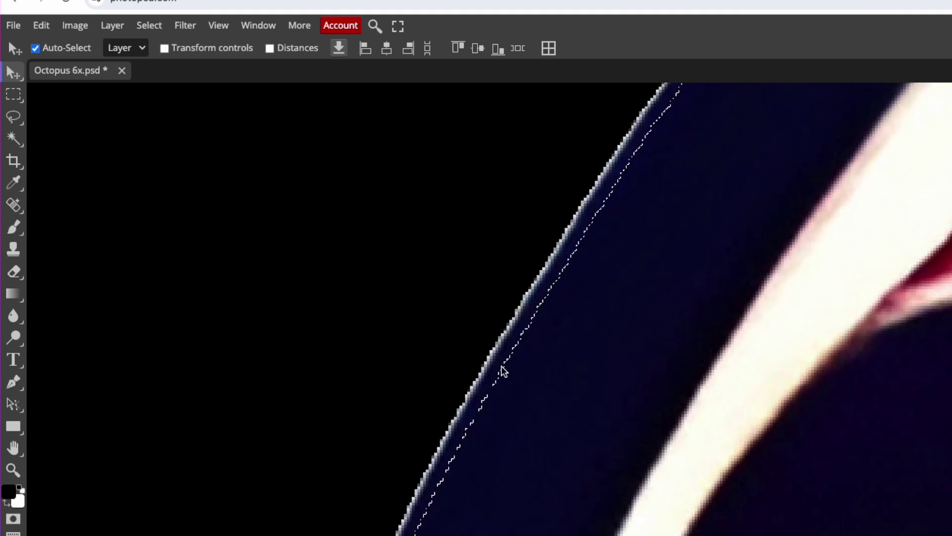
{"action": "scroll", "coordinate": [489, 460], "scroll_direction": "down", "scroll_amount": 4}
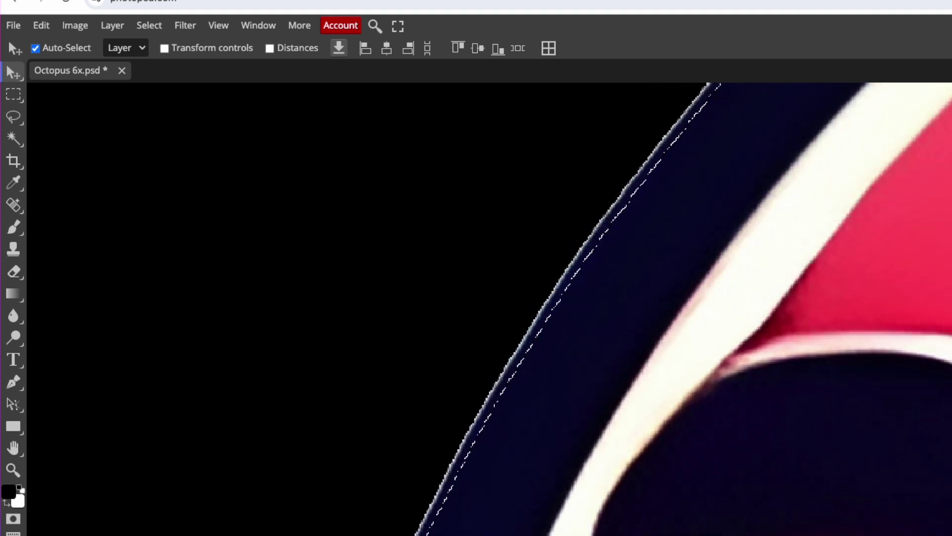
{"action": "scroll", "coordinate": [489, 308], "scroll_direction": "down", "scroll_amount": 7}
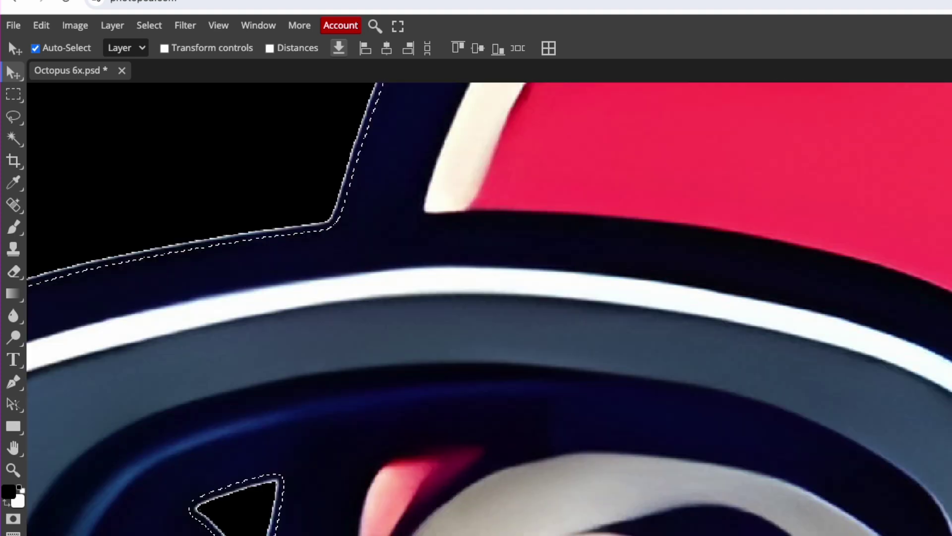
{"action": "scroll", "coordinate": [489, 308], "scroll_direction": "down", "scroll_amount": 10}
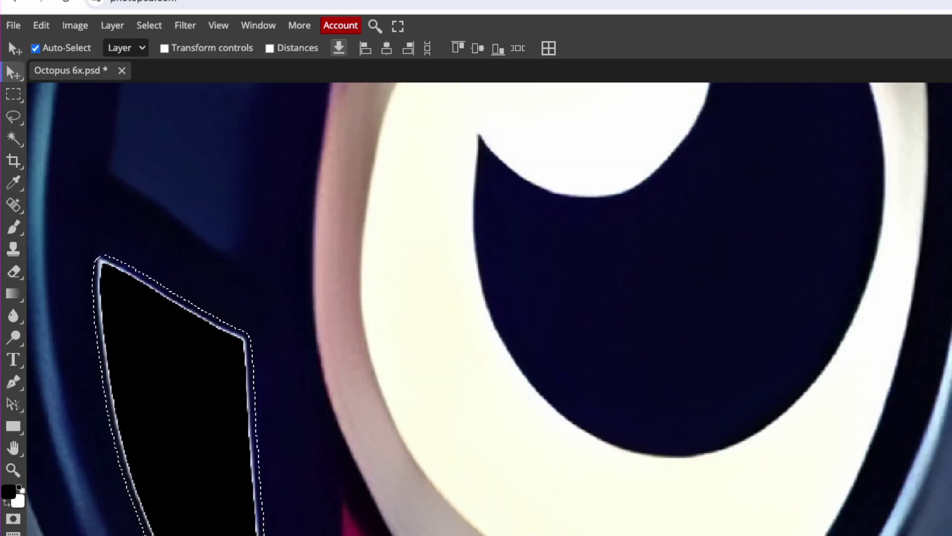
{"action": "scroll", "coordinate": [488, 308], "scroll_direction": "down", "scroll_amount": 5}
{"action": "scroll", "coordinate": [796, 486], "scroll_direction": "down", "scroll_amount": 5}
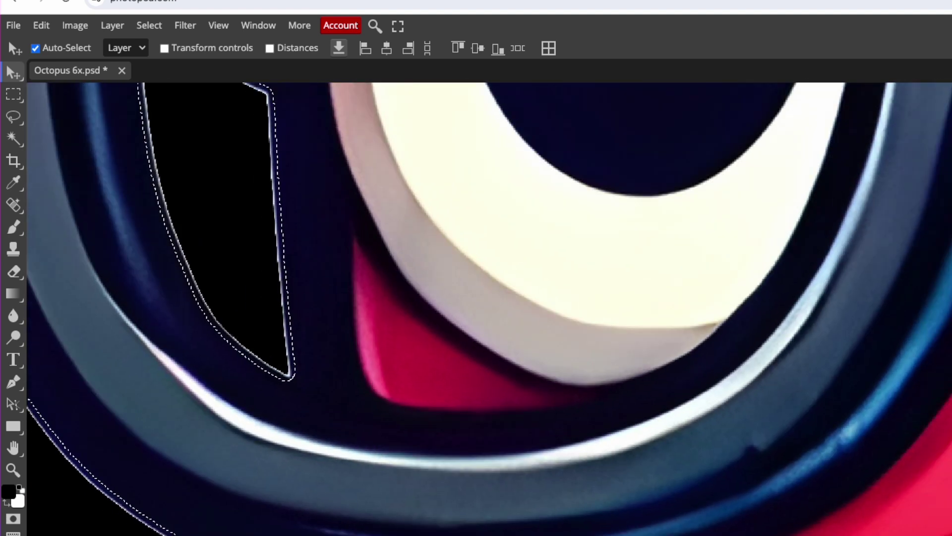
{"action": "scroll", "coordinate": [778, 511], "scroll_direction": "down", "scroll_amount": 5}
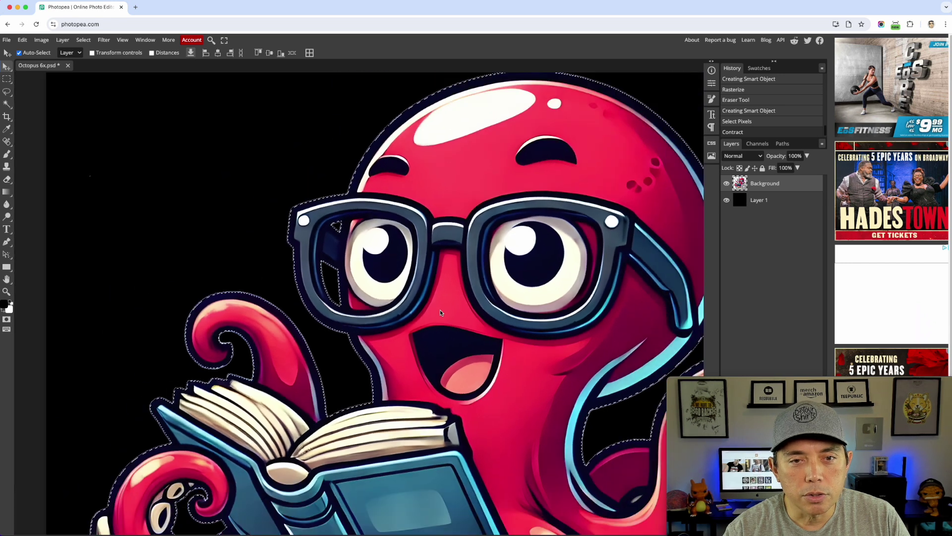
{"action": "scroll", "coordinate": [440, 312], "scroll_direction": "down", "scroll_amount": 5}
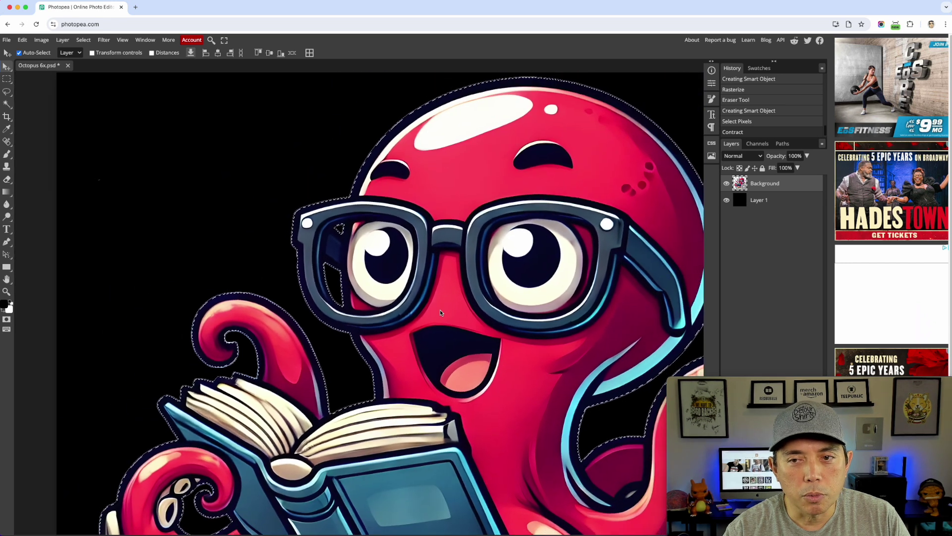
{"action": "scroll", "coordinate": [440, 312], "scroll_direction": "down", "scroll_amount": 1}
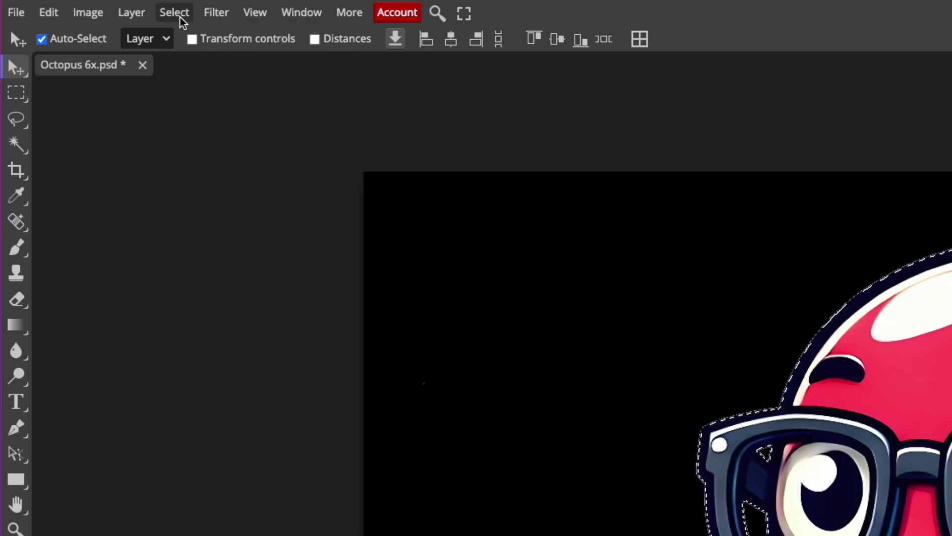
Step: Clear the thin edge fringe outside the octopus from the Background layer using the inverted selection, and deselect
{"action": "left_click", "coordinate": [177, 15]}
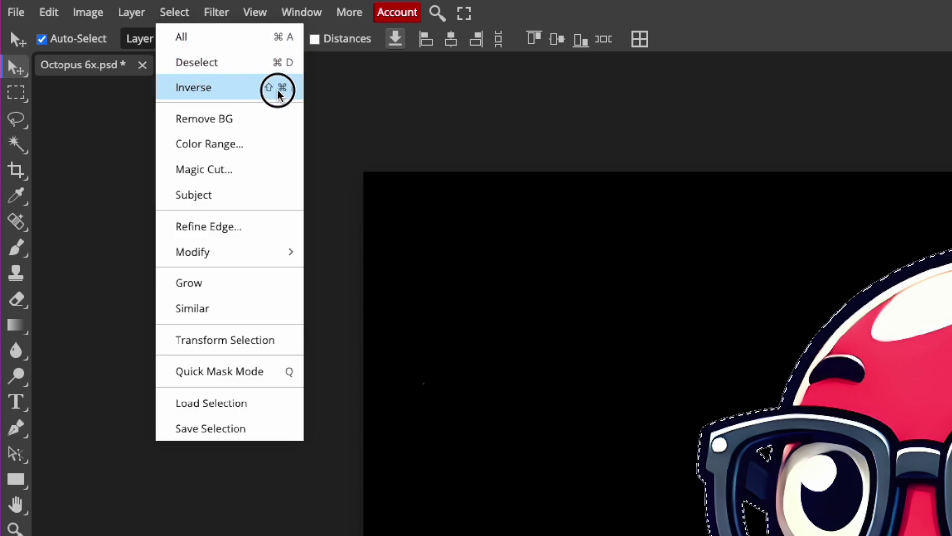
{"action": "left_click", "coordinate": [221, 87]}
{"action": "scroll", "coordinate": [611, 311], "scroll_direction": "down", "scroll_amount": 5}
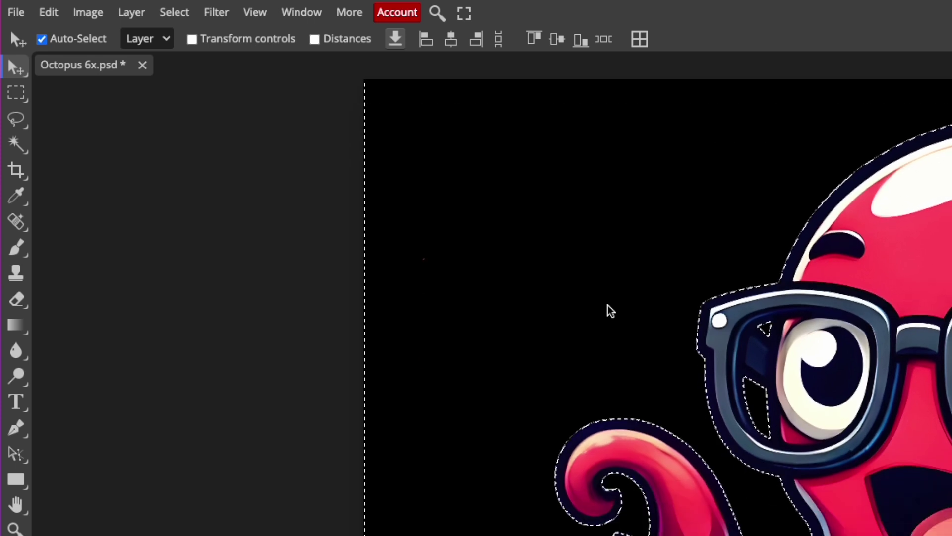
{"action": "scroll", "coordinate": [611, 311], "scroll_direction": "up", "scroll_amount": 5}
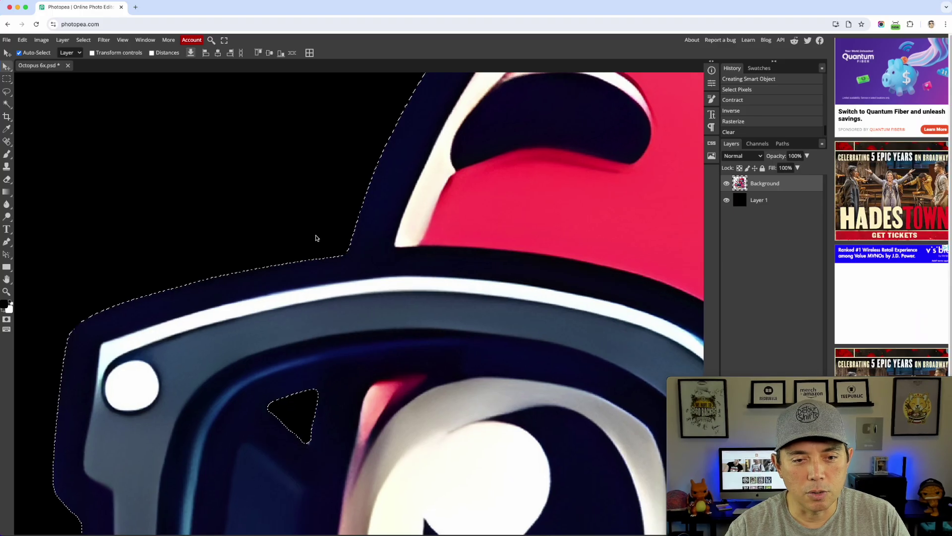
{"action": "scroll", "coordinate": [655, 409], "scroll_direction": "down", "scroll_amount": 1}
{"action": "scroll", "coordinate": [316, 238], "scroll_direction": "down", "scroll_amount": 5}
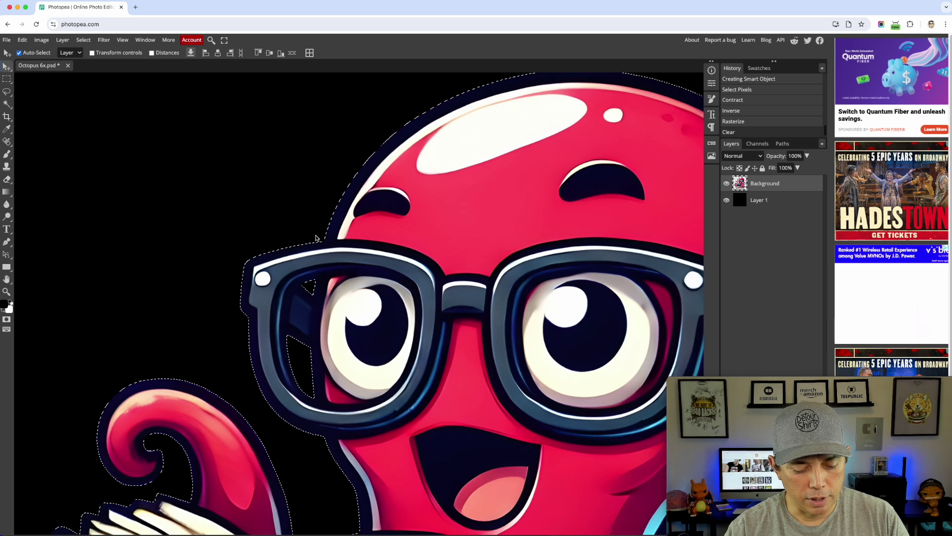
{"action": "key", "text": "super+d"}
Step: Examine the outline around the books and the two left tentacles for leftover light fringe
{"action": "scroll", "coordinate": [316, 238], "scroll_direction": "down", "scroll_amount": 10}
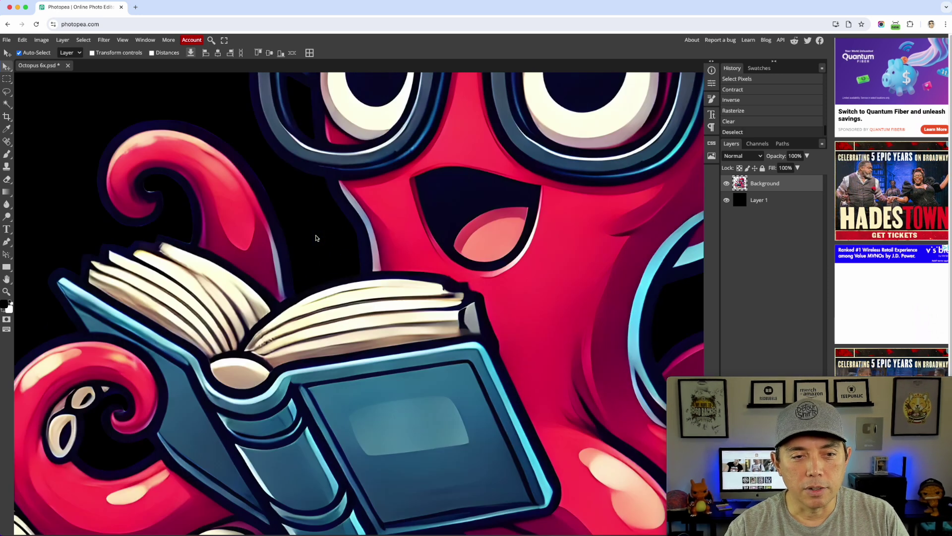
{"action": "scroll", "coordinate": [311, 246], "scroll_direction": "down", "scroll_amount": 8}
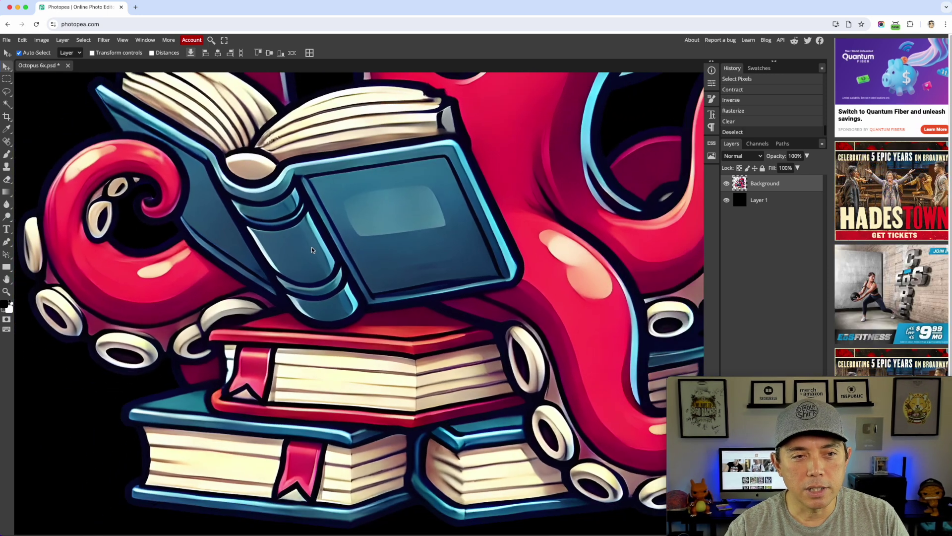
{"action": "scroll", "coordinate": [139, 243], "scroll_direction": "up", "scroll_amount": 10}
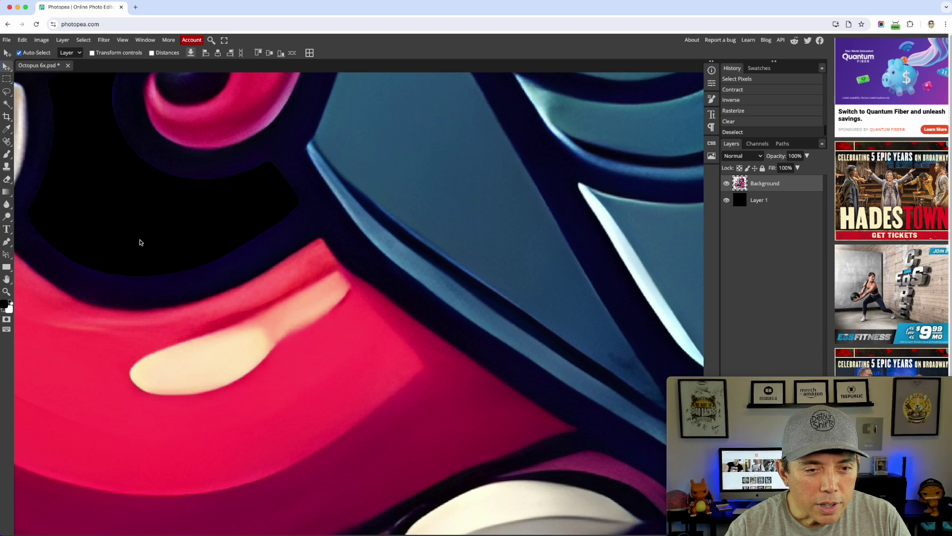
{"action": "scroll", "coordinate": [140, 243], "scroll_direction": "down", "scroll_amount": 5}
{"action": "scroll", "coordinate": [195, 187], "scroll_direction": "up", "scroll_amount": 5}
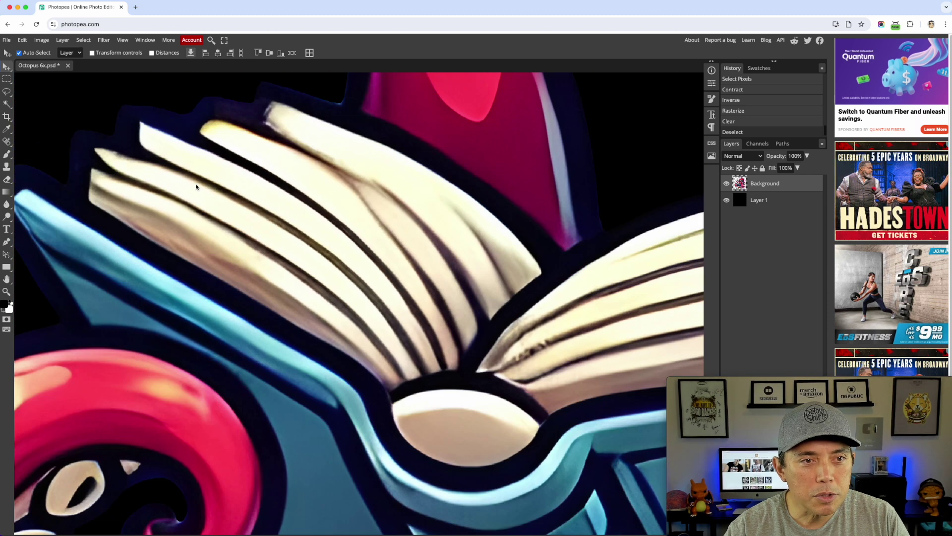
{"action": "scroll", "coordinate": [202, 203], "scroll_direction": "up", "scroll_amount": 5}
{"action": "scroll", "coordinate": [202, 202], "scroll_direction": "up", "scroll_amount": 3}
{"action": "scroll", "coordinate": [256, 156], "scroll_direction": "up", "scroll_amount": 2}
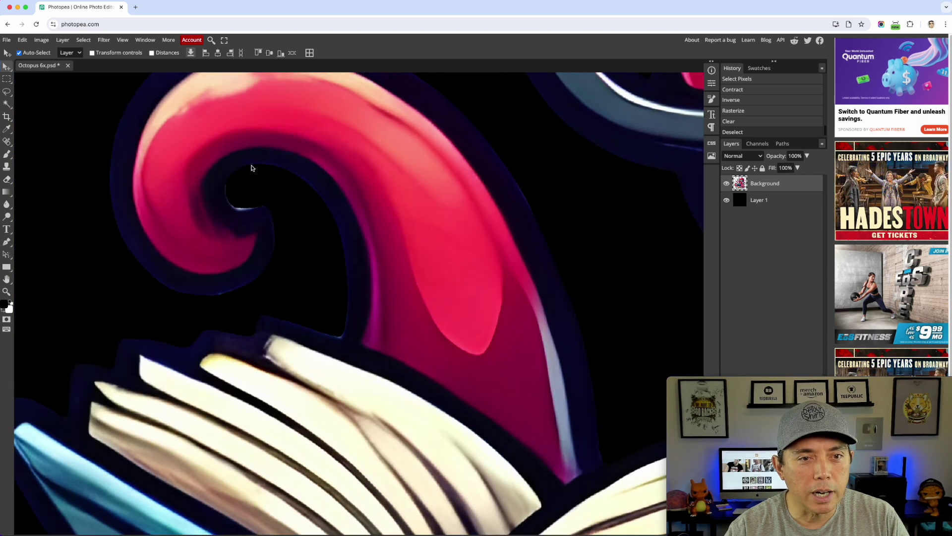
{"action": "scroll", "coordinate": [246, 200], "scroll_direction": "up", "scroll_amount": 5}
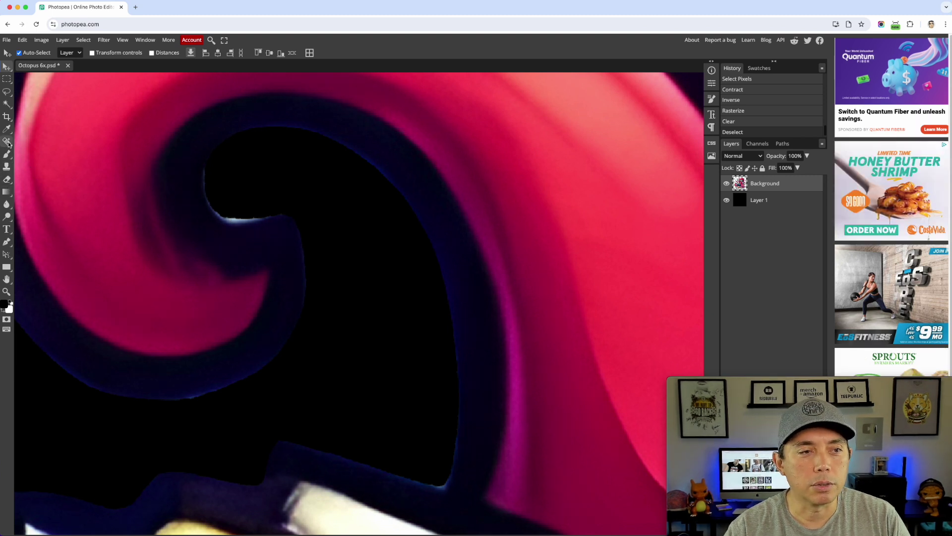
Step: Erase the light fringe inside the curl of the upper-left tentacle with a smaller eraser brush
{"action": "left_click", "coordinate": [9, 180]}
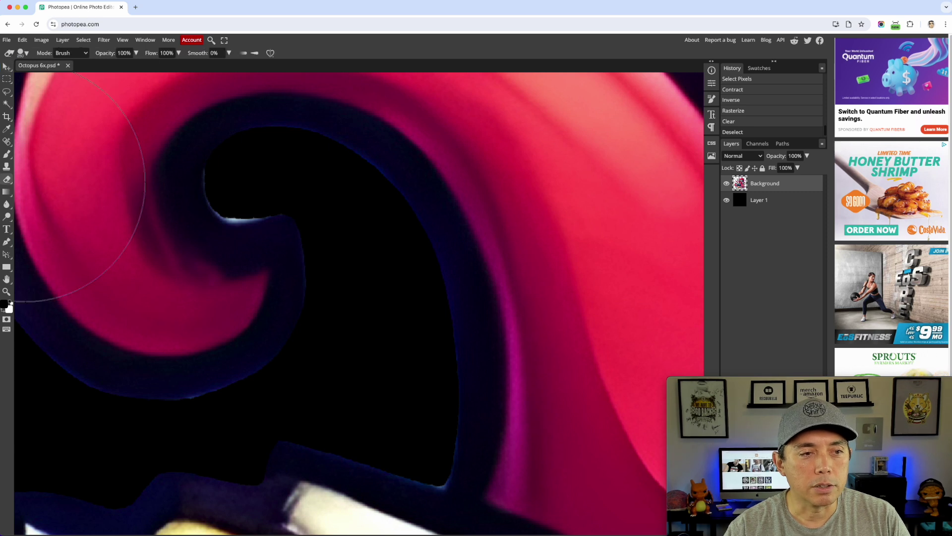
{"action": "key", "text": "bracketleft"}
{"action": "key", "text": "bracketleft"}
{"action": "key", "text": "bracketleft"}
{"action": "key", "text": "bracketleft"}
{"action": "key", "text": "bracketleft"}
{"action": "key", "text": "bracketleft"}
{"action": "key", "text": "bracketleft"}
{"action": "key", "text": "bracketleft"}
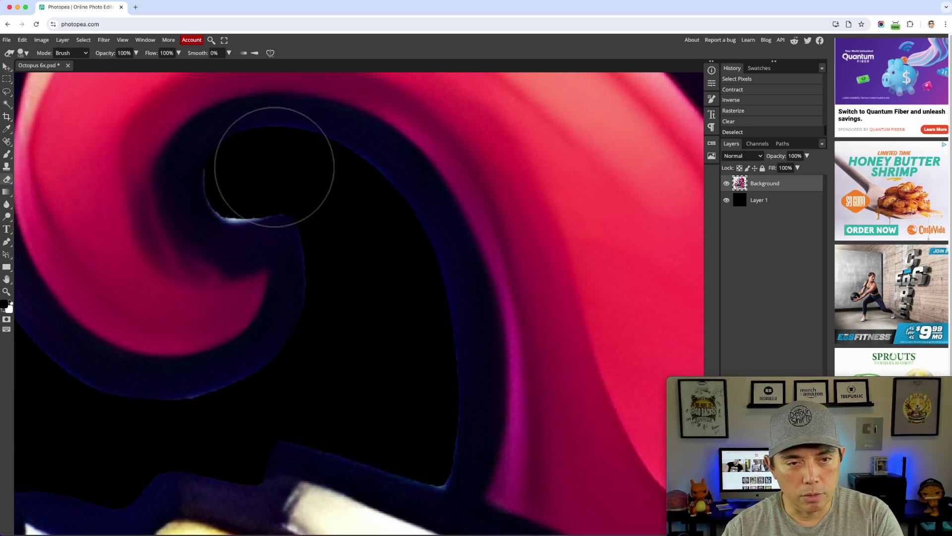
{"action": "key", "text": "bracketleft"}
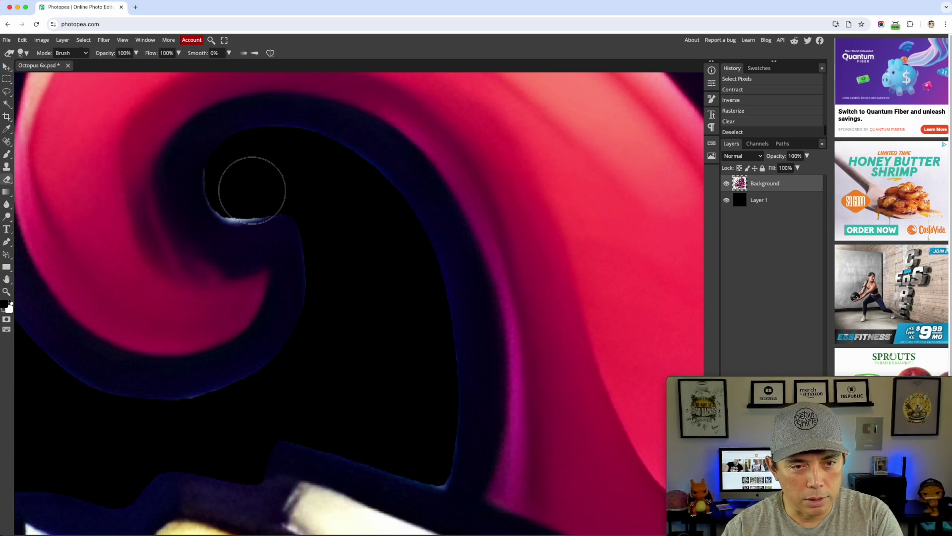
{"action": "mouse_move", "coordinate": [248, 189]}
{"action": "left_mouse_down"}
{"action": "mouse_move", "coordinate": [233, 186]}
{"action": "mouse_move", "coordinate": [263, 187]}
{"action": "left_mouse_up"}
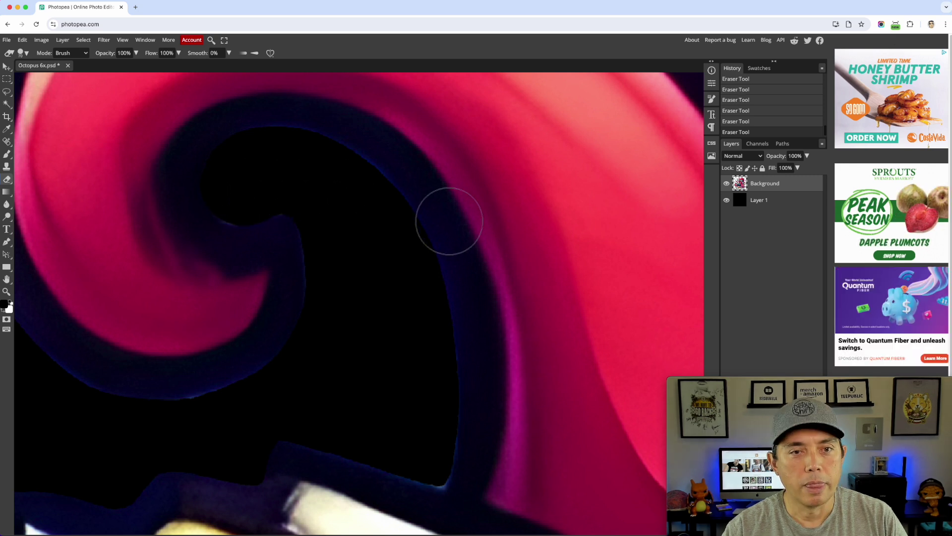
{"action": "scroll", "coordinate": [445, 230], "scroll_direction": "down", "scroll_amount": 1}
{"action": "scroll", "coordinate": [445, 230], "scroll_direction": "down", "scroll_amount": 8}
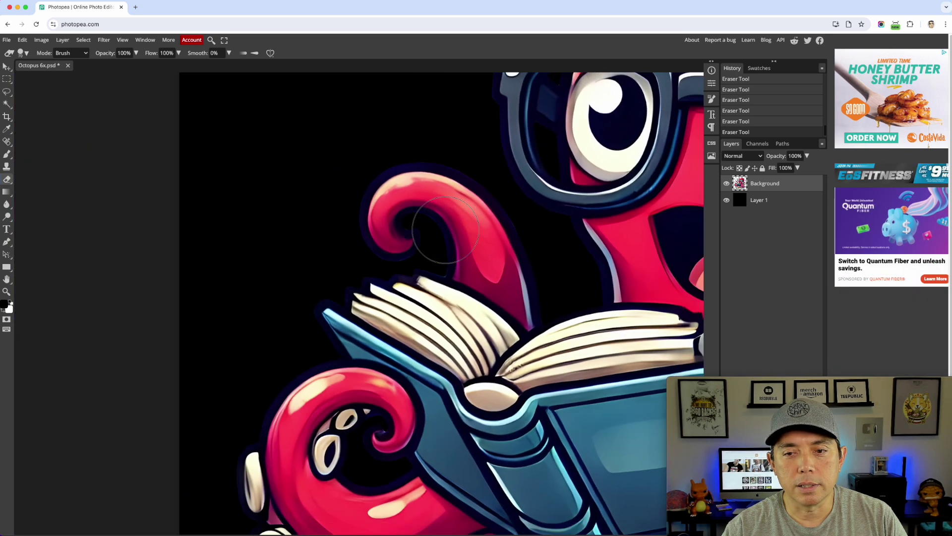
{"action": "scroll", "coordinate": [445, 230], "scroll_direction": "down", "scroll_amount": 5}
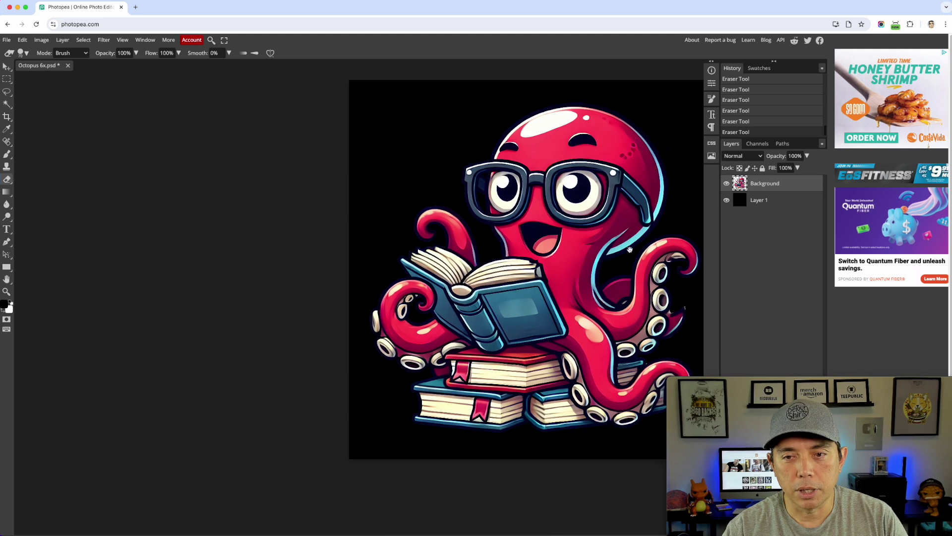
Step: Erase the light fringe from the pointed tip beside the upper-right tentacle and from the notch next to its suckers
{"action": "scroll", "coordinate": [630, 249], "scroll_direction": "right", "scroll_amount": 10}
{"action": "scroll", "coordinate": [430, 272], "scroll_direction": "up", "scroll_amount": 10}
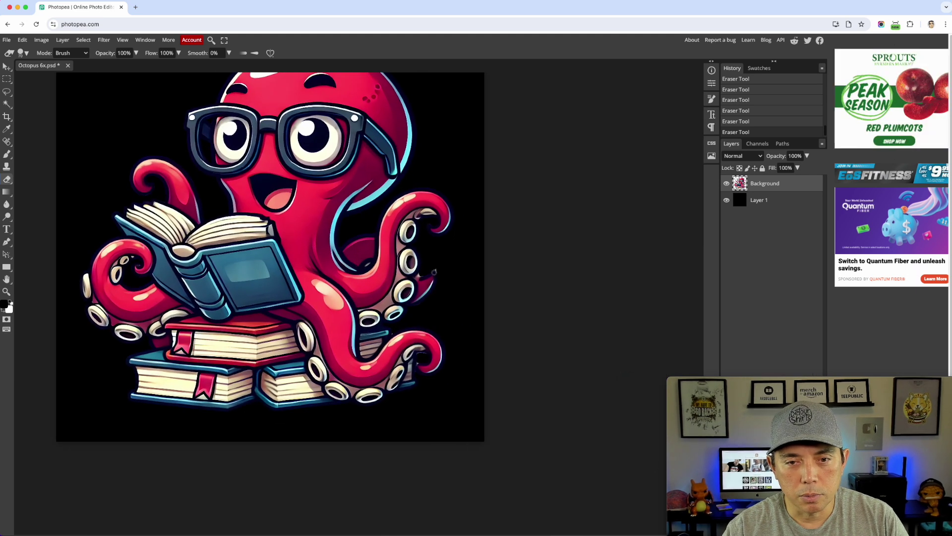
{"action": "scroll", "coordinate": [433, 273], "scroll_direction": "up", "scroll_amount": 5}
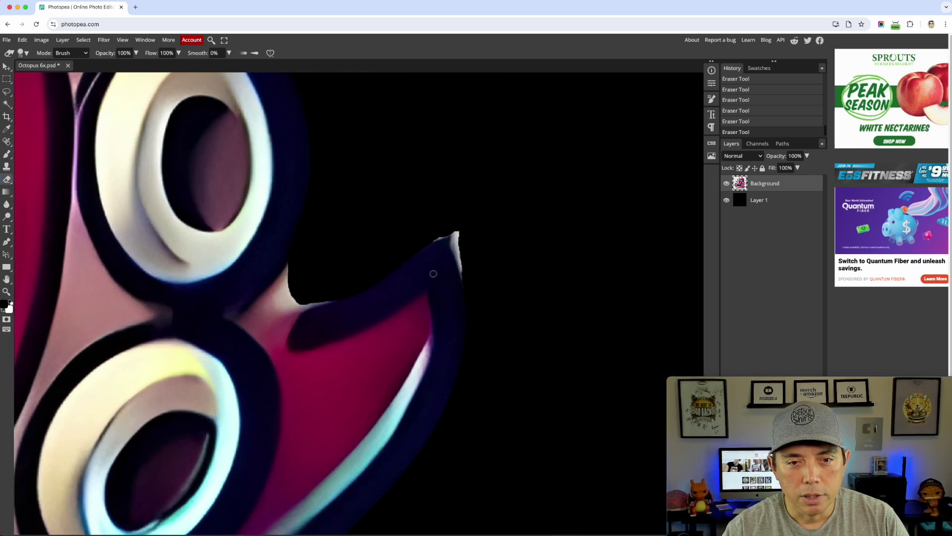
{"action": "left_click_drag", "start_coordinate": [504, 268], "coordinate": [480, 208]}
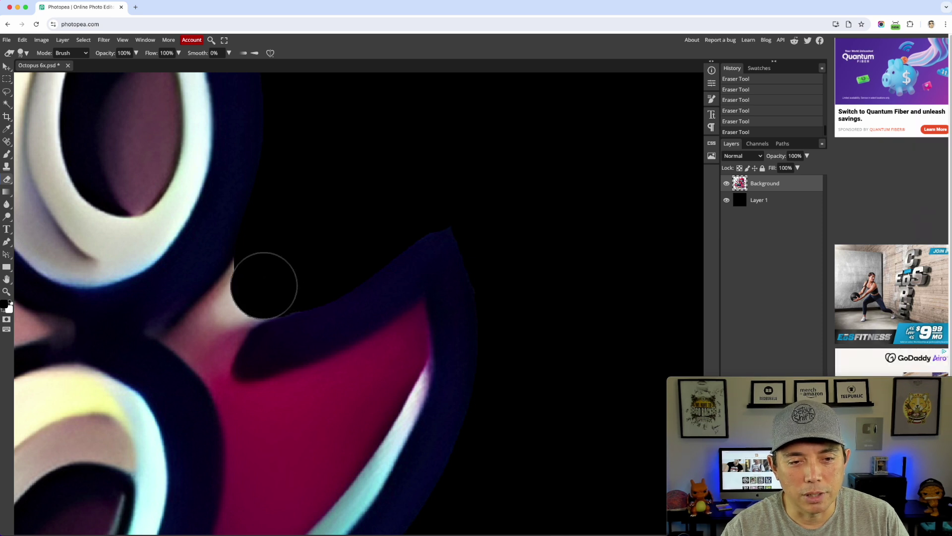
{"action": "left_click_drag", "start_coordinate": [263, 276], "coordinate": [283, 281]}
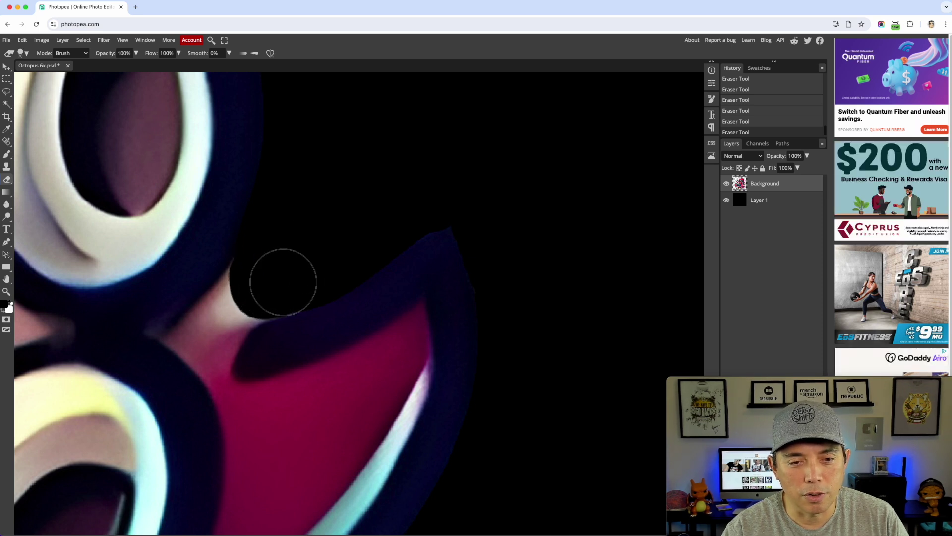
Step: Erase the light fringe along the edge of the opening inside the lower-right tentacle's curl
{"action": "scroll", "coordinate": [557, 281], "scroll_direction": "down", "scroll_amount": 10}
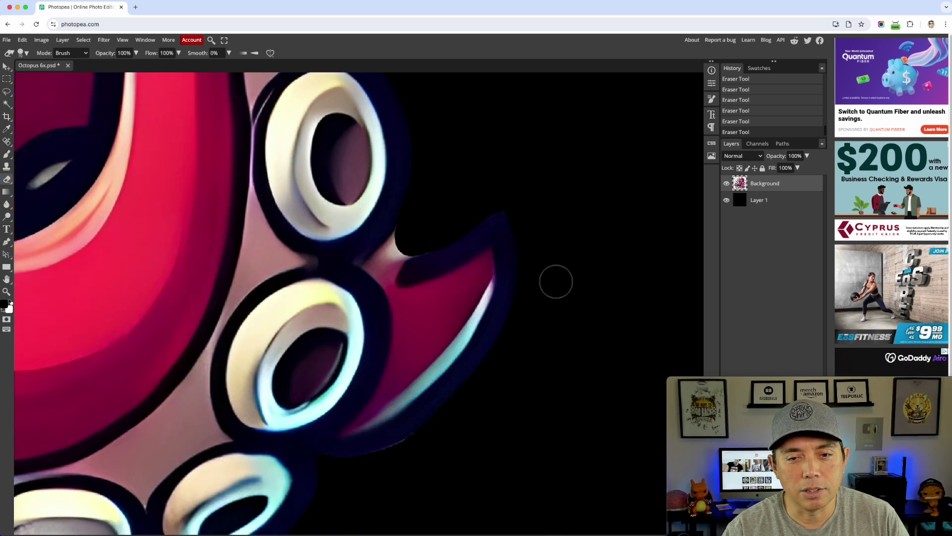
{"action": "key", "text": "bracketleft"}
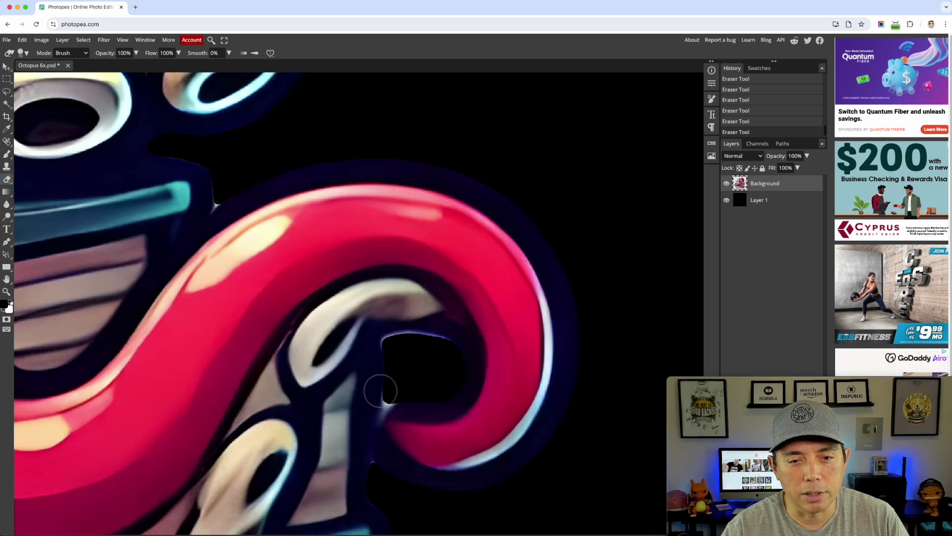
{"action": "scroll", "coordinate": [416, 364], "scroll_direction": "up", "scroll_amount": 4}
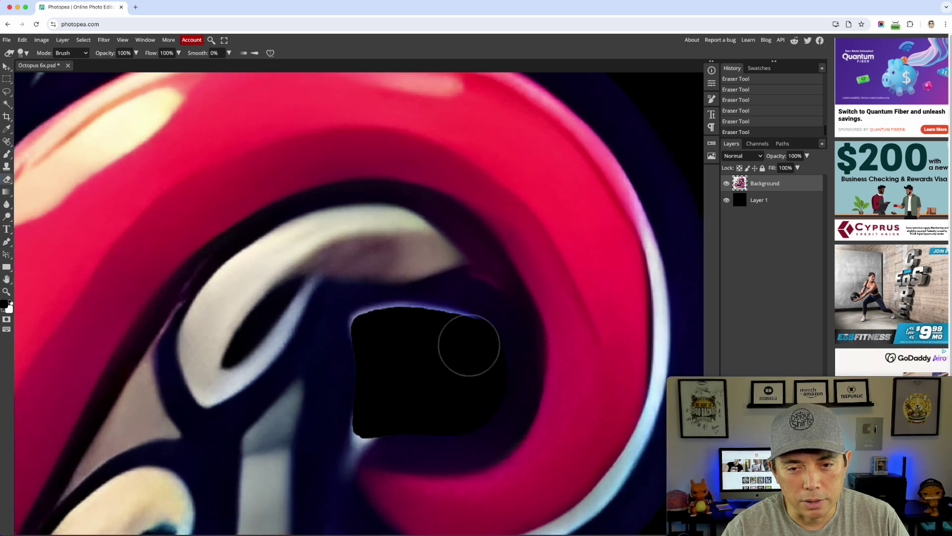
{"action": "mouse_move", "coordinate": [449, 341]}
{"action": "left_mouse_down"}
{"action": "mouse_move", "coordinate": [400, 334]}
{"action": "mouse_move", "coordinate": [448, 337]}
{"action": "left_mouse_up"}
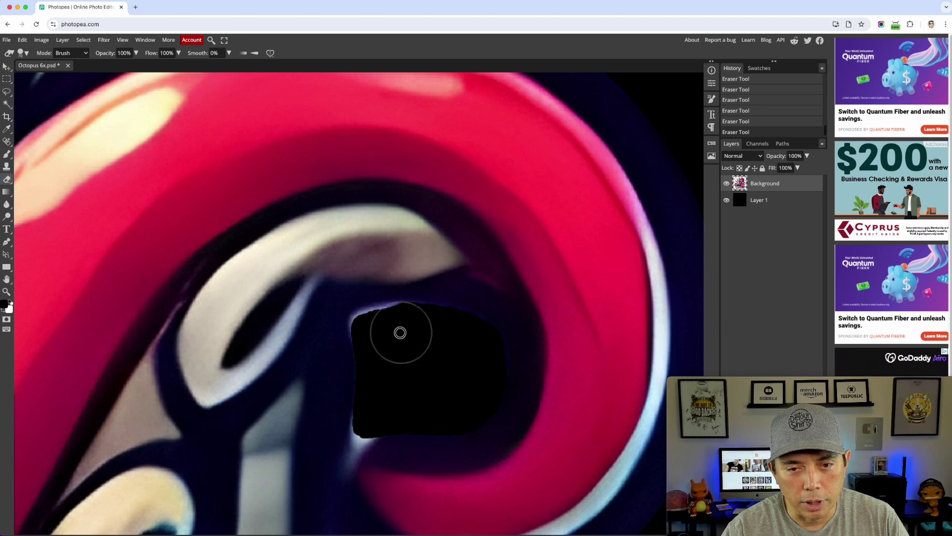
{"action": "left_click_drag", "start_coordinate": [379, 333], "coordinate": [376, 334]}
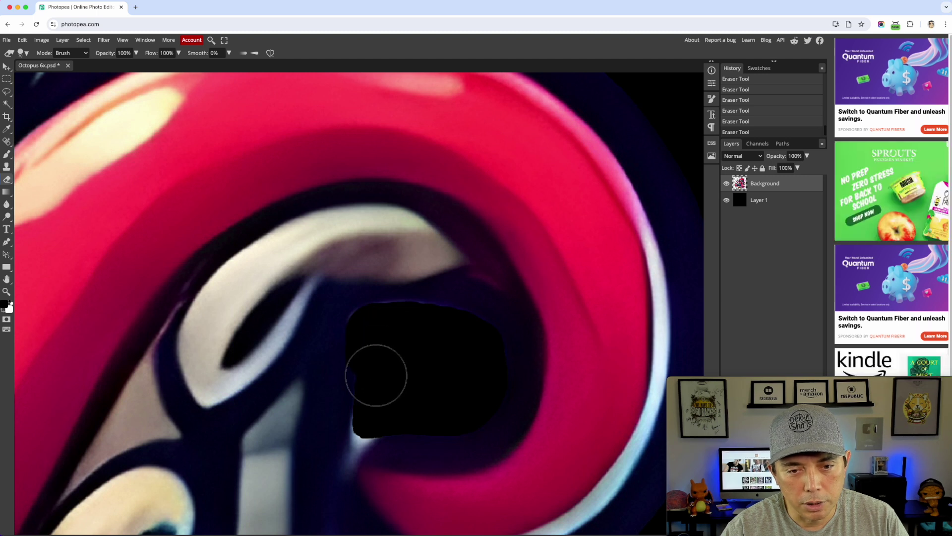
{"action": "mouse_move", "coordinate": [375, 399]}
{"action": "left_mouse_down"}
{"action": "mouse_move", "coordinate": [372, 406]}
{"action": "mouse_move", "coordinate": [382, 401]}
{"action": "left_mouse_up"}
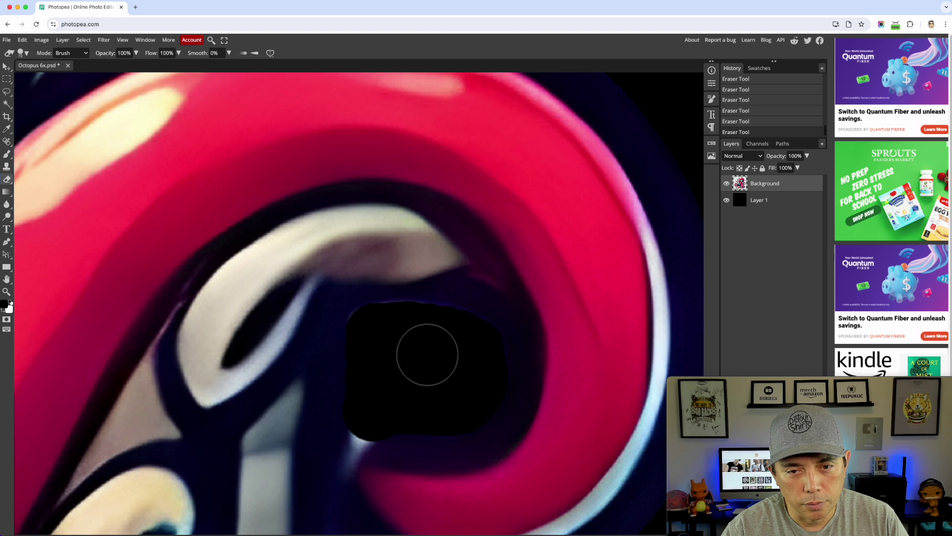
{"action": "mouse_move", "coordinate": [381, 331]}
{"action": "left_mouse_down"}
{"action": "mouse_move", "coordinate": [459, 342]}
{"action": "mouse_move", "coordinate": [392, 320]}
{"action": "left_mouse_up"}
Step: Examine the octopus outline against the black background, from the head down to the books, for remaining light spots
{"action": "scroll", "coordinate": [392, 320], "scroll_direction": "down", "scroll_amount": 5}
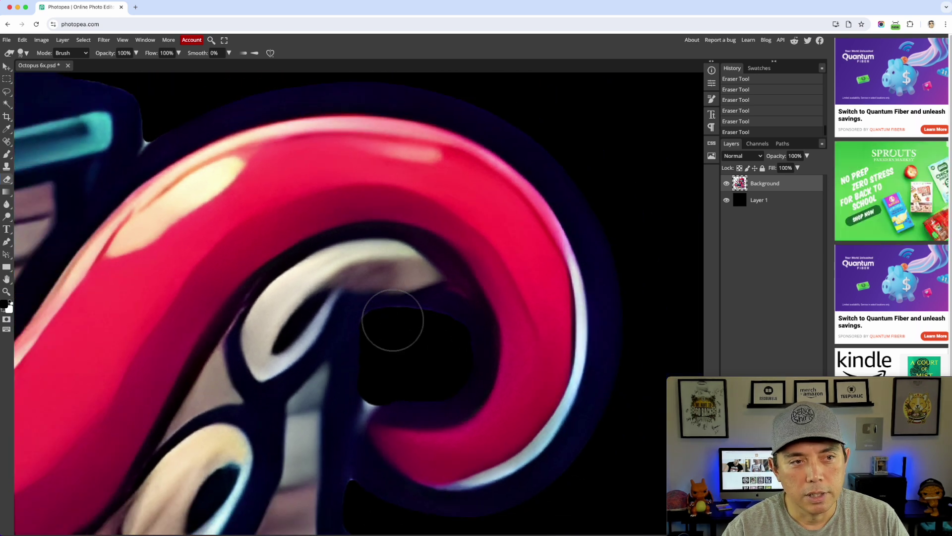
{"action": "scroll", "coordinate": [261, 219], "scroll_direction": "down", "scroll_amount": 8}
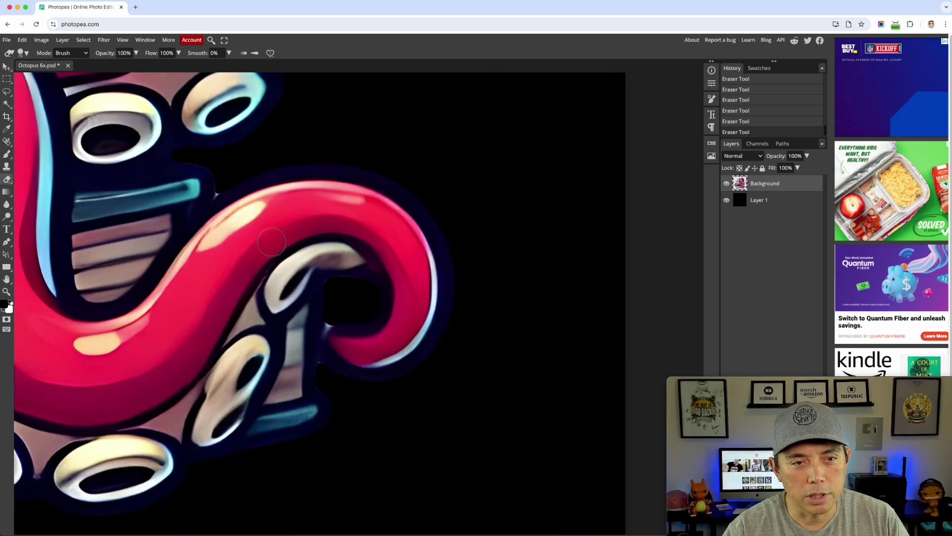
{"action": "scroll", "coordinate": [272, 241], "scroll_direction": "down", "scroll_amount": 10}
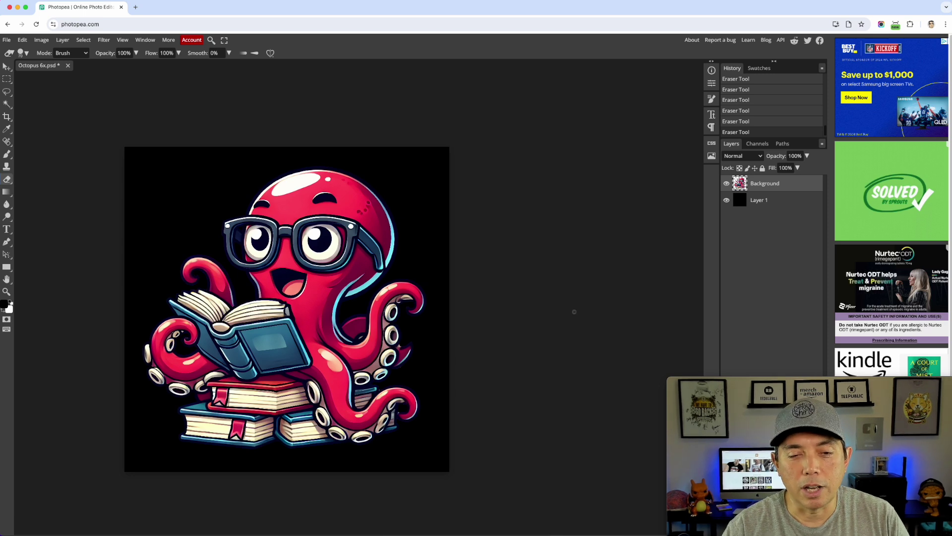
{"action": "scroll", "coordinate": [243, 204], "scroll_direction": "up", "scroll_amount": 3}
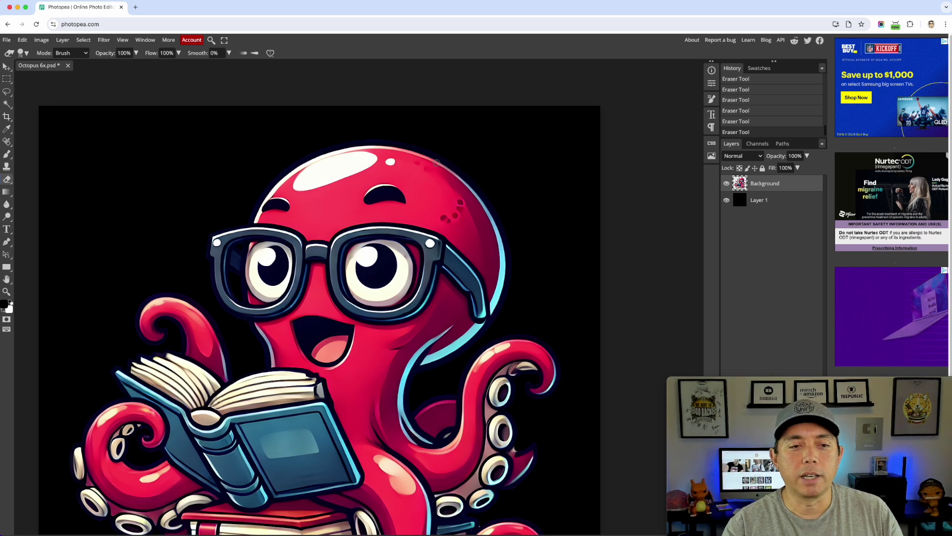
{"action": "scroll", "coordinate": [436, 163], "scroll_direction": "down", "scroll_amount": 5}
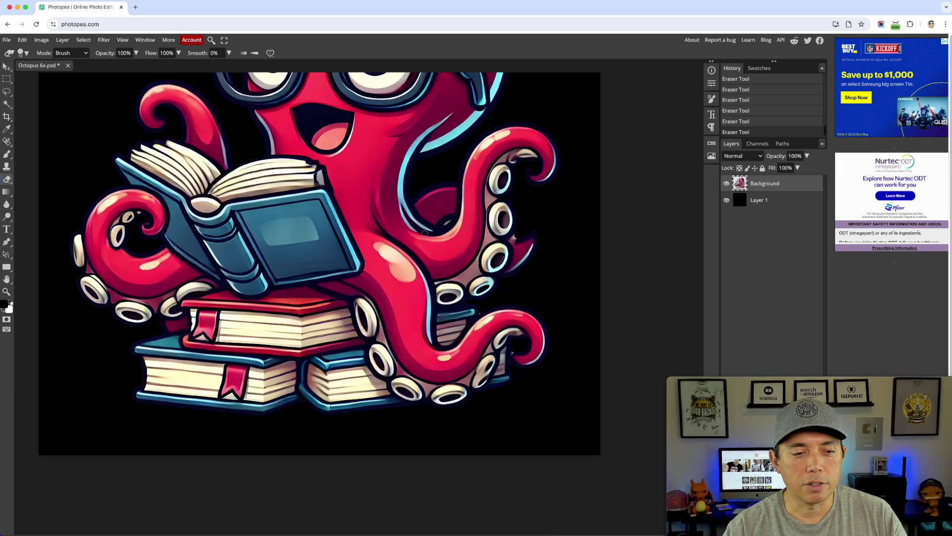
{"action": "scroll", "coordinate": [425, 233], "scroll_direction": "up", "scroll_amount": 4}
{"action": "scroll", "coordinate": [424, 233], "scroll_direction": "up", "scroll_amount": 2}
{"action": "scroll", "coordinate": [337, 188], "scroll_direction": "down", "scroll_amount": 4}
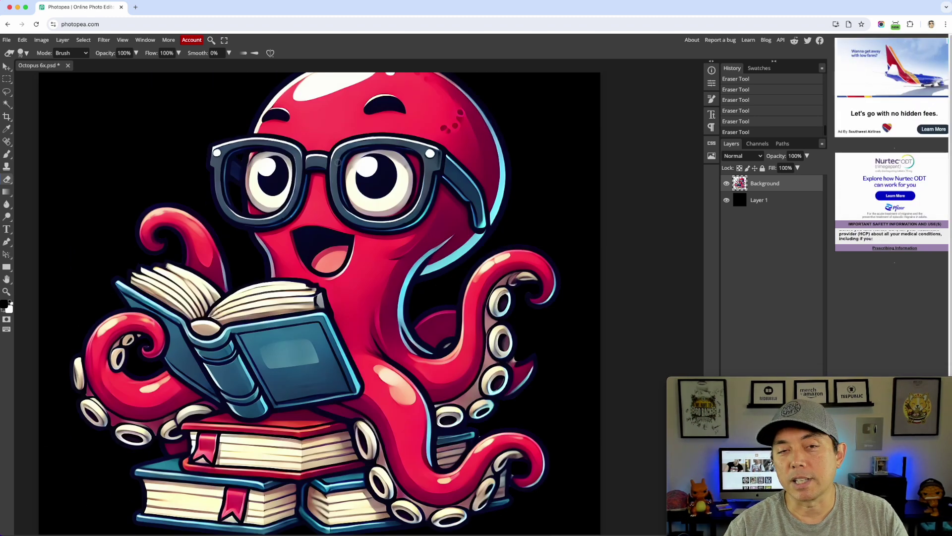
{"action": "scroll", "coordinate": [336, 189], "scroll_direction": "down", "scroll_amount": 2}
{"action": "scroll", "coordinate": [336, 189], "scroll_direction": "up", "scroll_amount": 2}
{"action": "scroll", "coordinate": [336, 189], "scroll_direction": "down", "scroll_amount": 1}
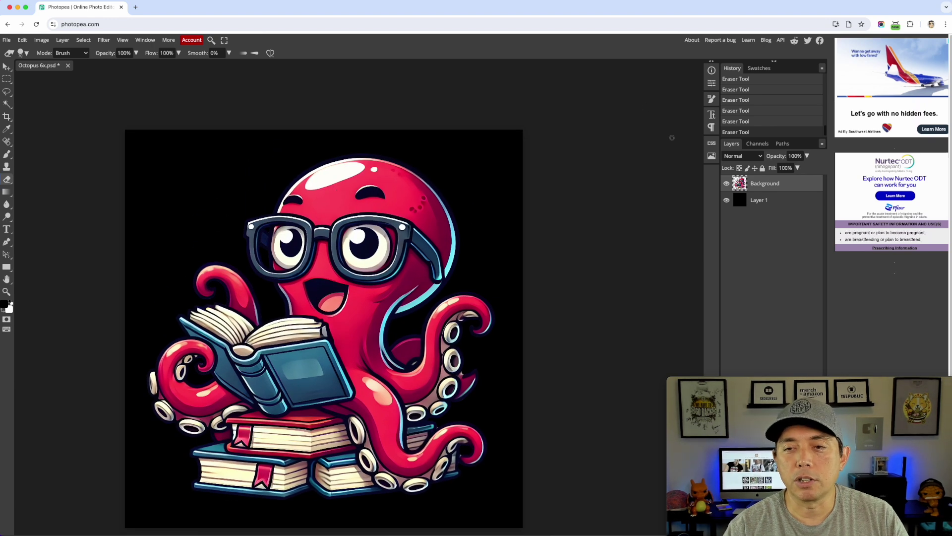
Step: Hide the black Layer 1 and check the cutout's edges around the glasses, books and tentacles against transparency
{"action": "left_click", "coordinate": [727, 200]}
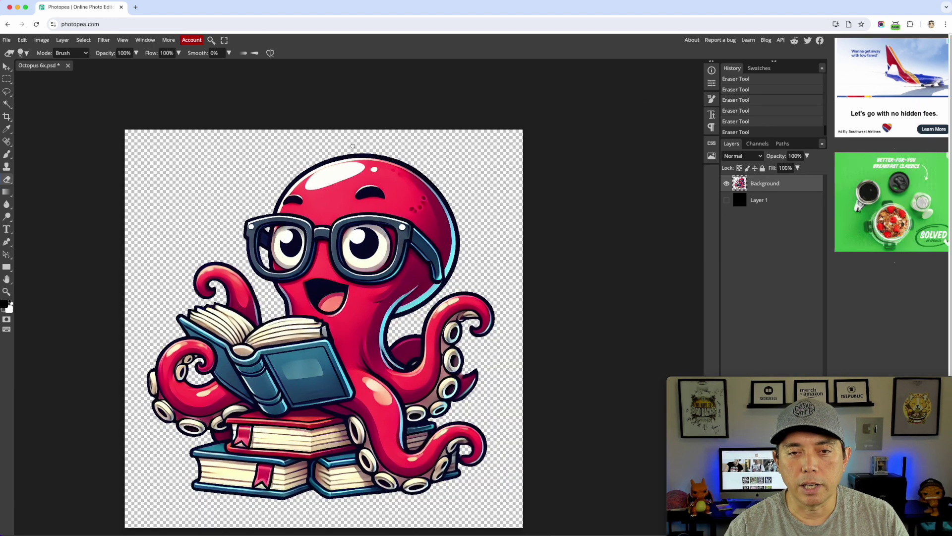
{"action": "scroll", "coordinate": [231, 229], "scroll_direction": "up", "scroll_amount": 5}
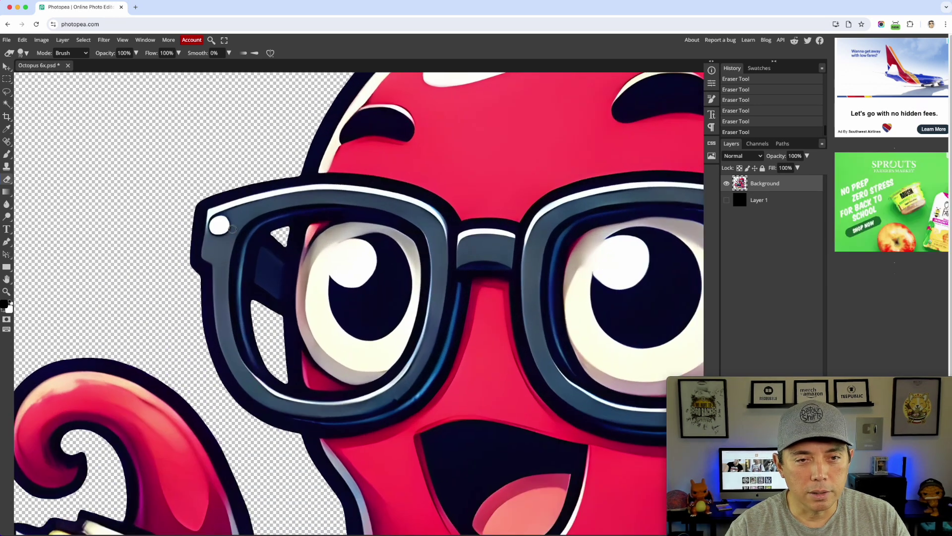
{"action": "scroll", "coordinate": [232, 229], "scroll_direction": "down", "scroll_amount": 4}
{"action": "scroll", "coordinate": [228, 284], "scroll_direction": "up", "scroll_amount": 4}
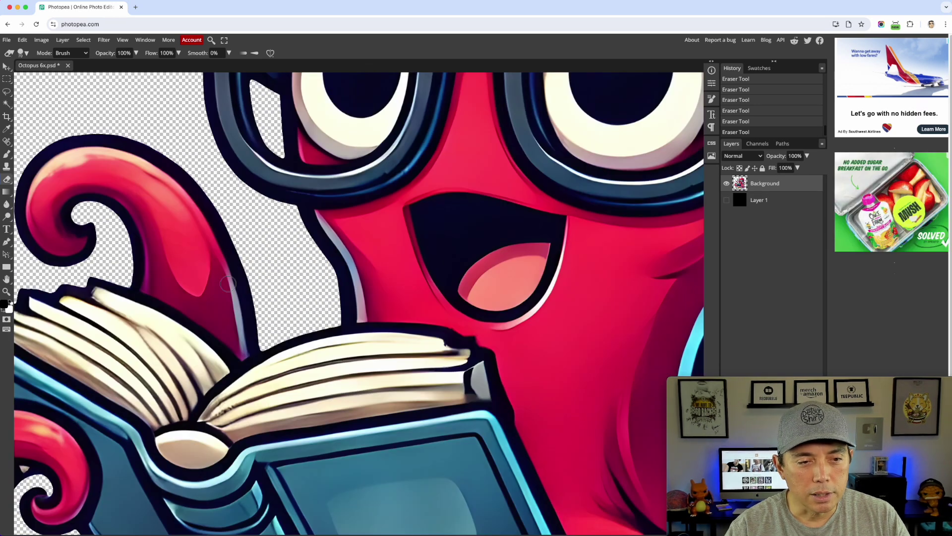
{"action": "scroll", "coordinate": [228, 283], "scroll_direction": "down", "scroll_amount": 3}
{"action": "scroll", "coordinate": [56, 231], "scroll_direction": "up", "scroll_amount": 2}
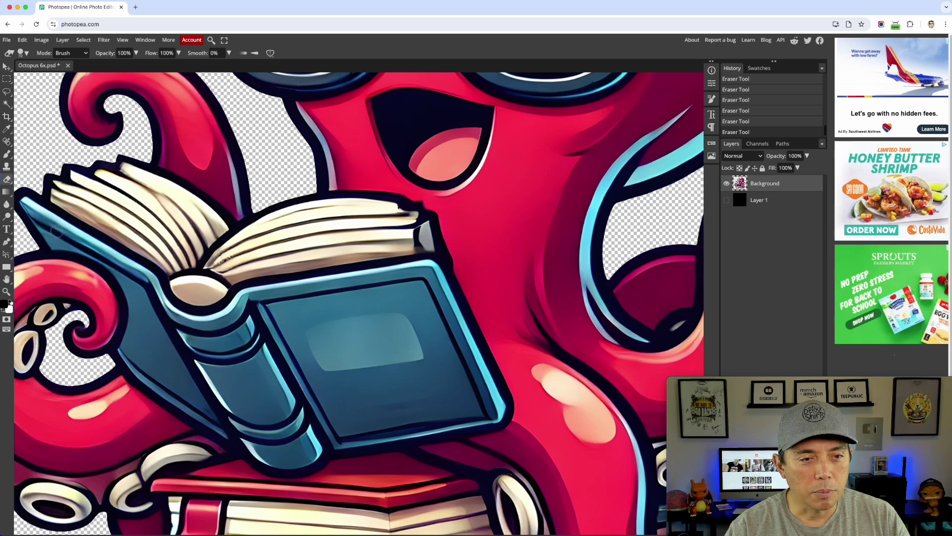
{"action": "scroll", "coordinate": [318, 268], "scroll_direction": "down", "scroll_amount": 5}
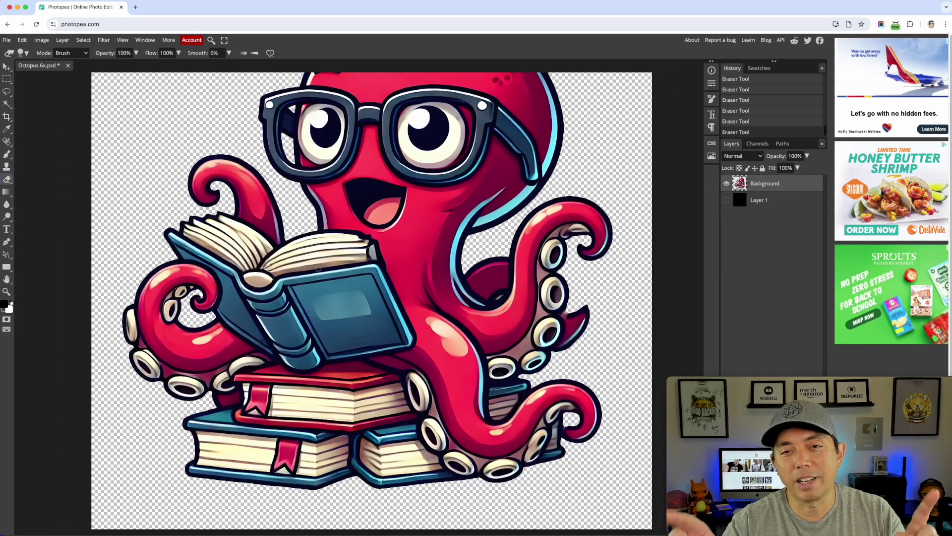
{"action": "scroll", "coordinate": [318, 268], "scroll_direction": "up", "scroll_amount": 3}
{"action": "scroll", "coordinate": [318, 267], "scroll_direction": "down", "scroll_amount": 3}
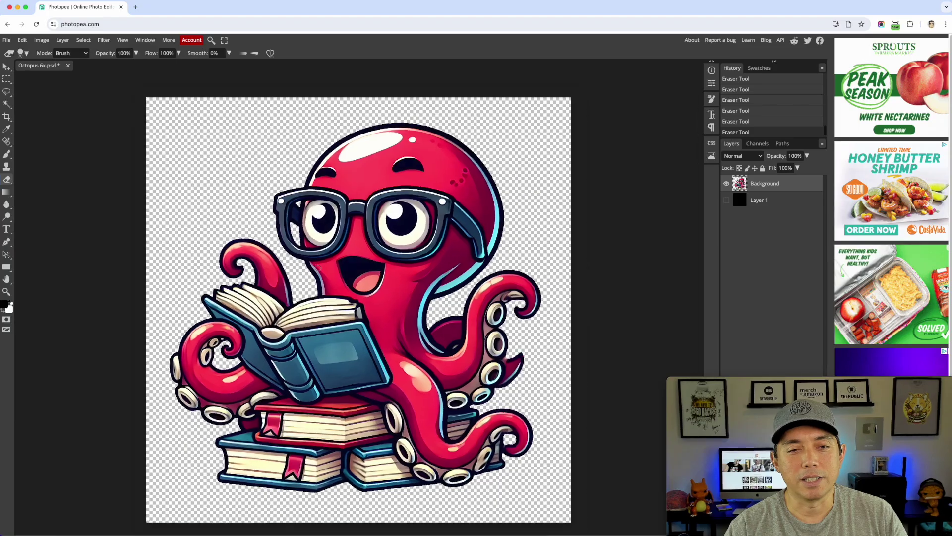
Step: Review the PNG export settings for the octopus image and close them
{"action": "left_click", "coordinate": [8, 40]}
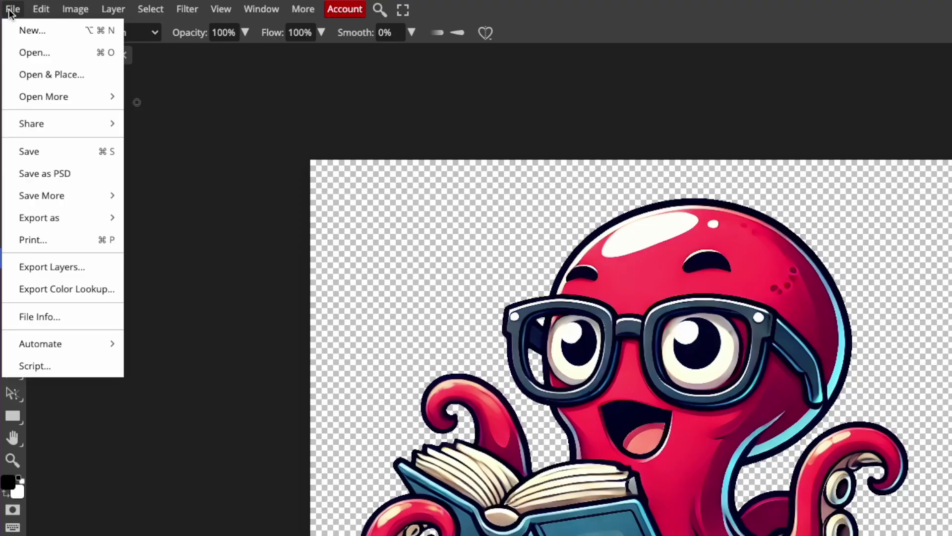
{"action": "mouse_move", "coordinate": [16, 155]}
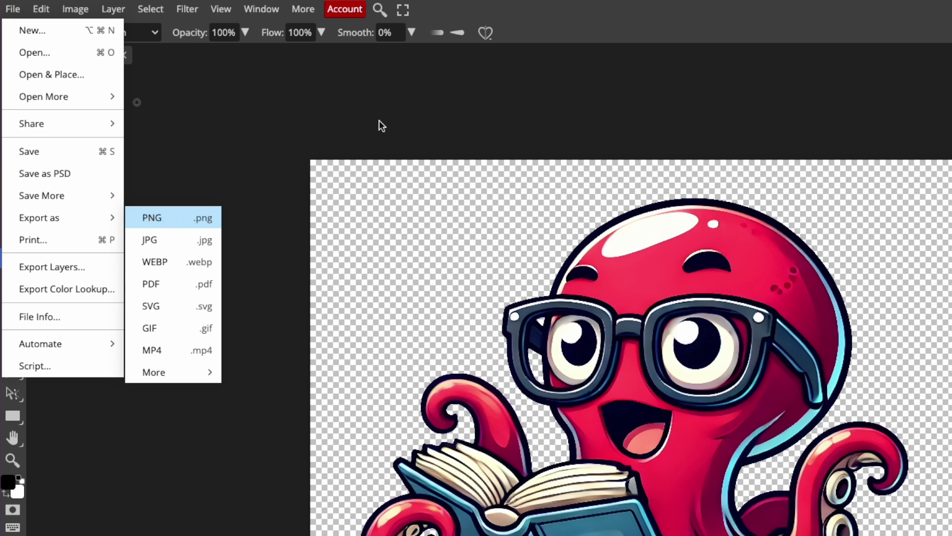
{"action": "key", "text": "Return"}
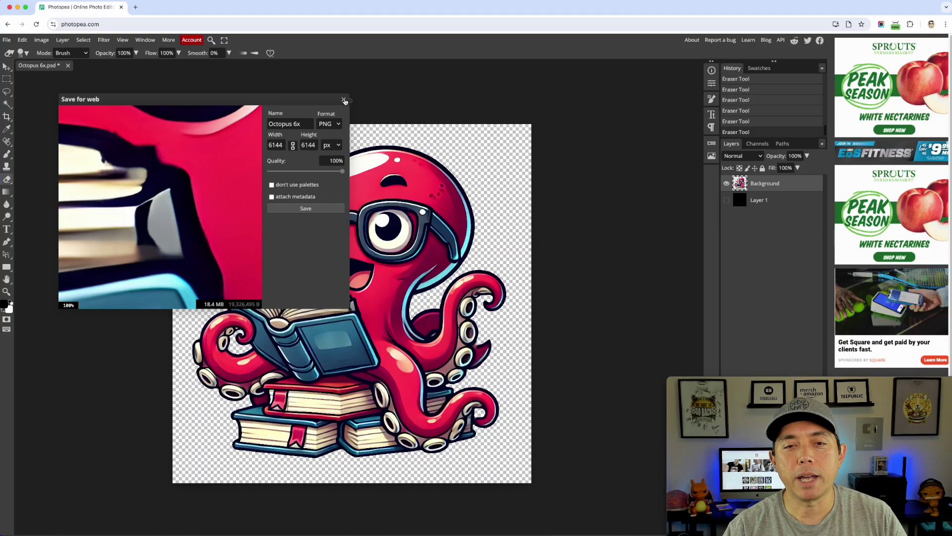
{"action": "left_click", "coordinate": [344, 100]}
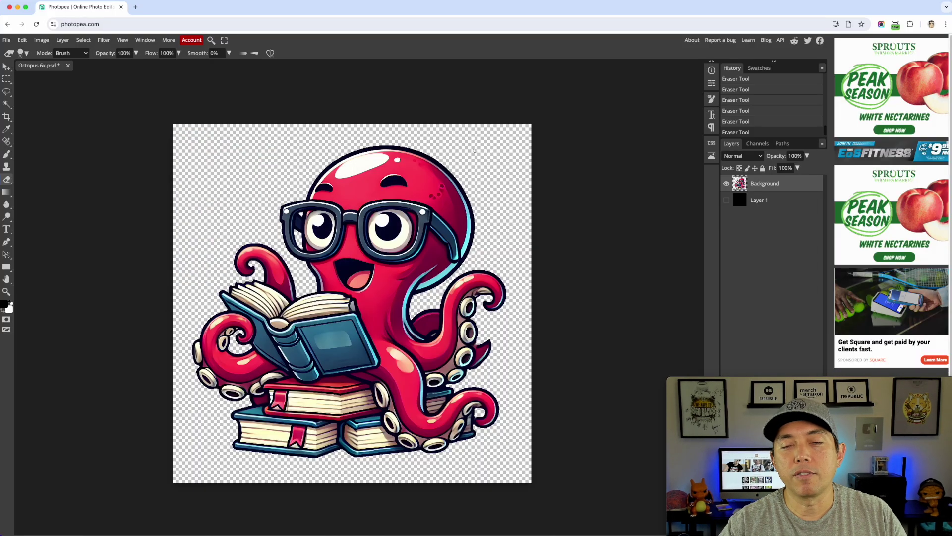